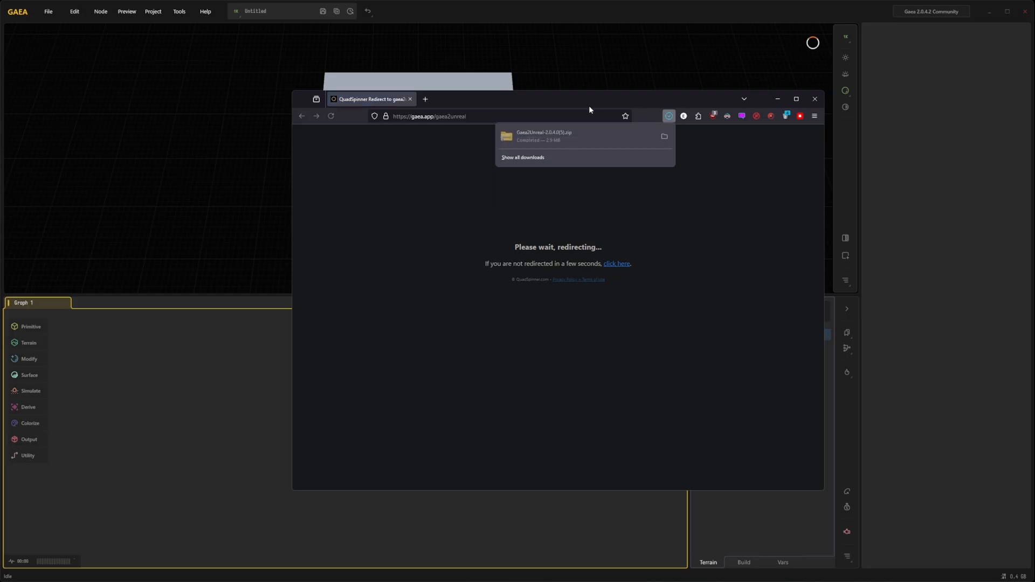
Step: Open the downloaded Gaea2Unreal zip and copy the GaeaUnrealTools folder from its UE 5.4 folder
{"action": "left_click", "coordinate": [633, 140]}
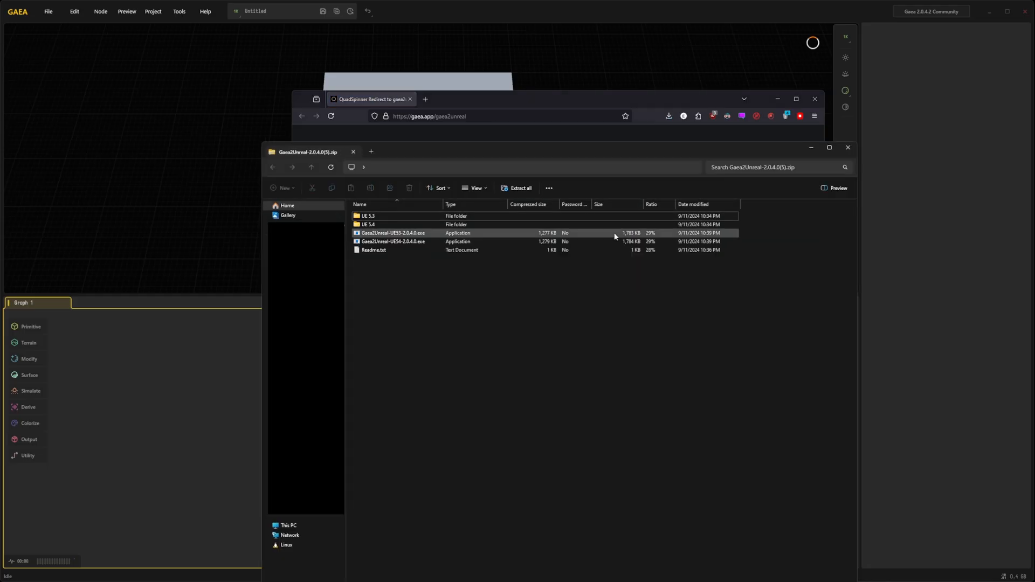
{"action": "left_click", "coordinate": [401, 226]}
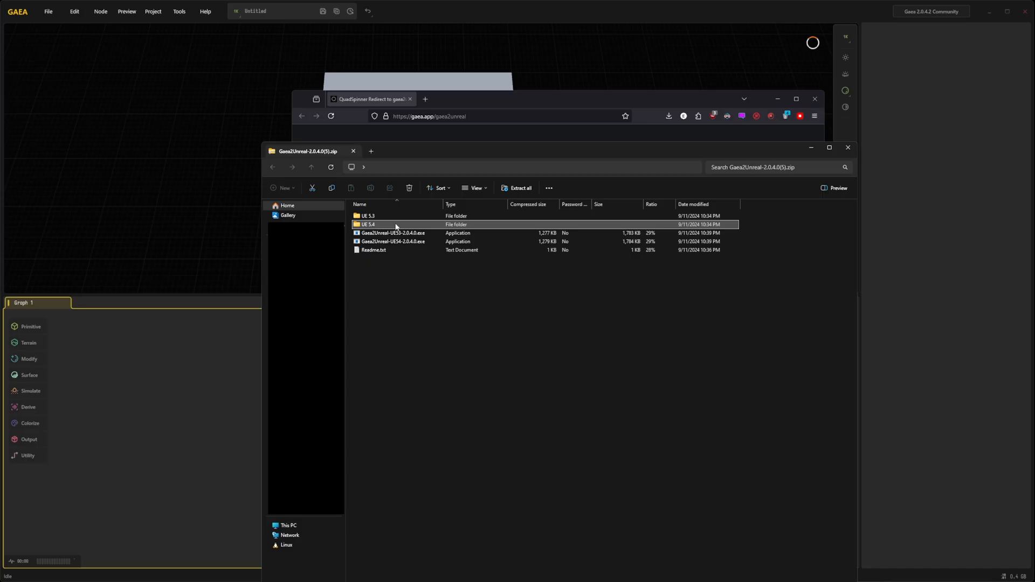
{"action": "double_click", "coordinate": [395, 225]}
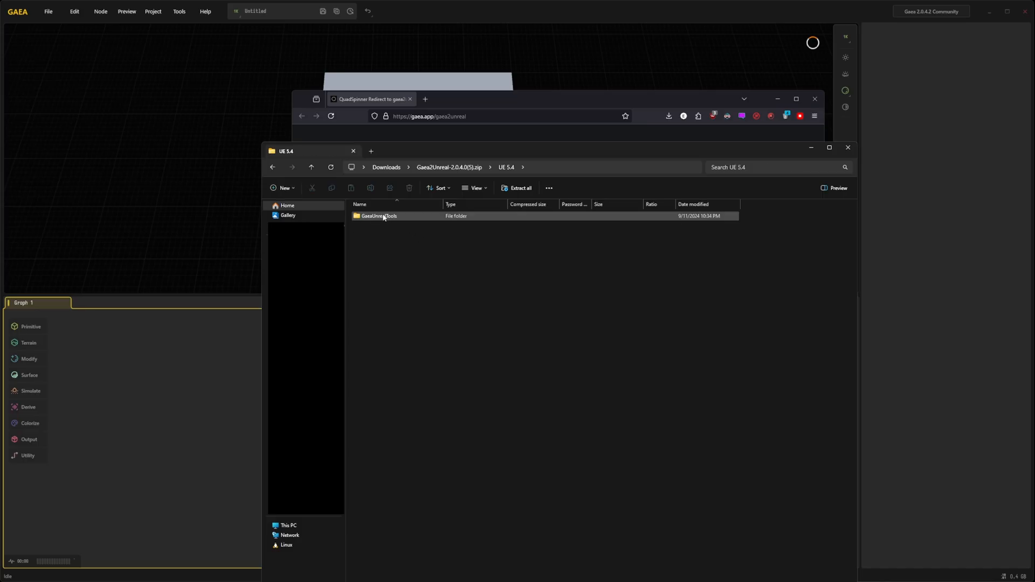
{"action": "left_click", "coordinate": [395, 217]}
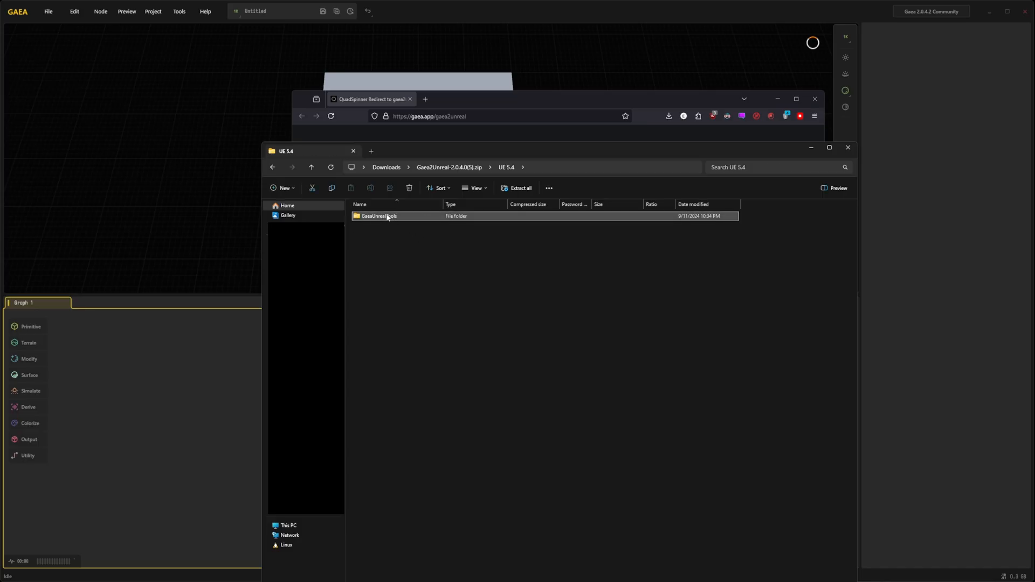
{"action": "right_click", "coordinate": [390, 216]}
{"action": "left_click", "coordinate": [415, 249]}
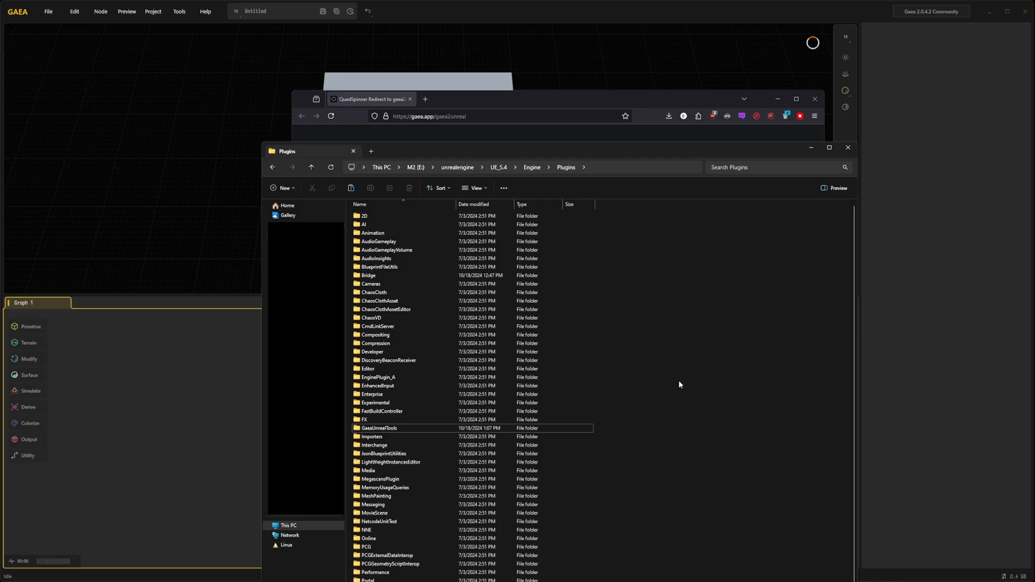
Step: Paste the copied GaeaUnrealTools folder into the UE_5.4 Engine Plugins folder
{"action": "left_click", "coordinate": [425, 430]}
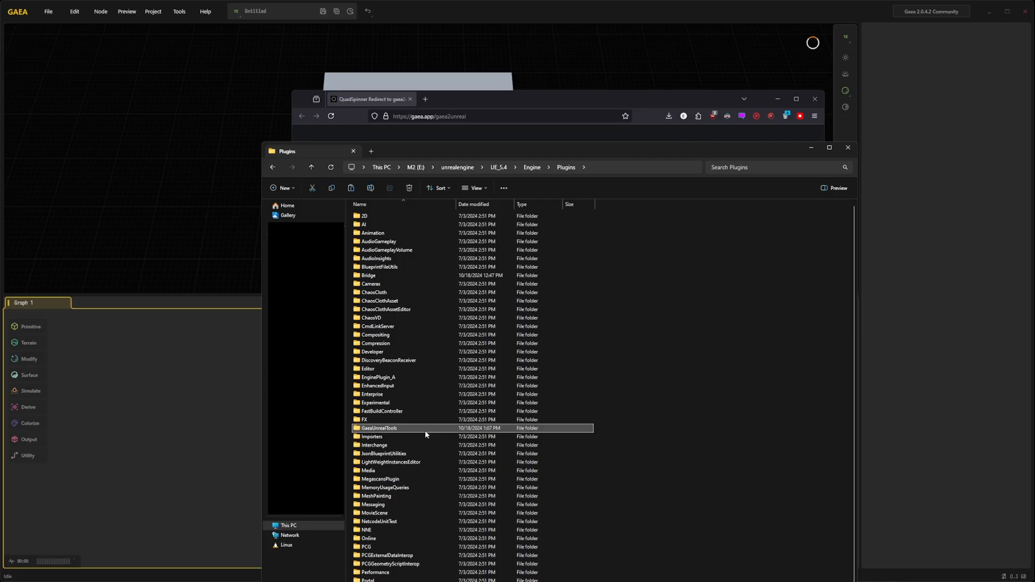
{"action": "left_click", "coordinate": [598, 418]}
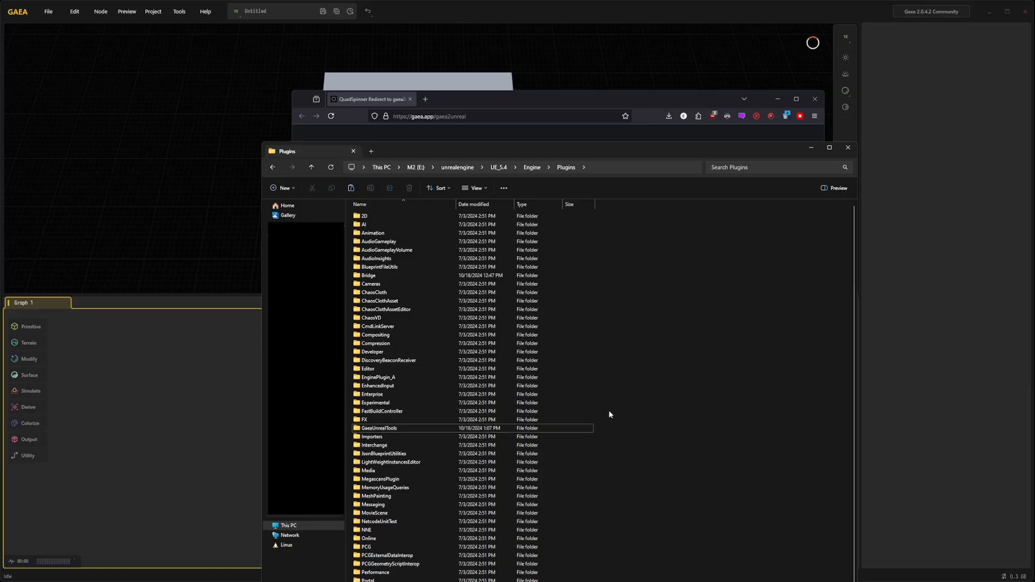
{"action": "key", "text": "ctrl+v"}
{"action": "left_click", "coordinate": [791, 366]}
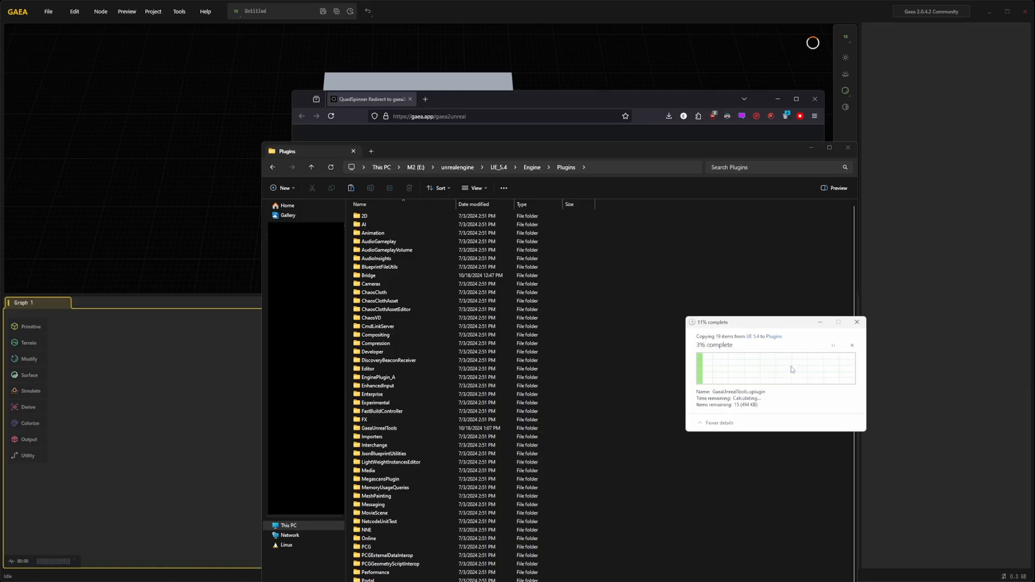
{"action": "left_click", "coordinate": [678, 382]}
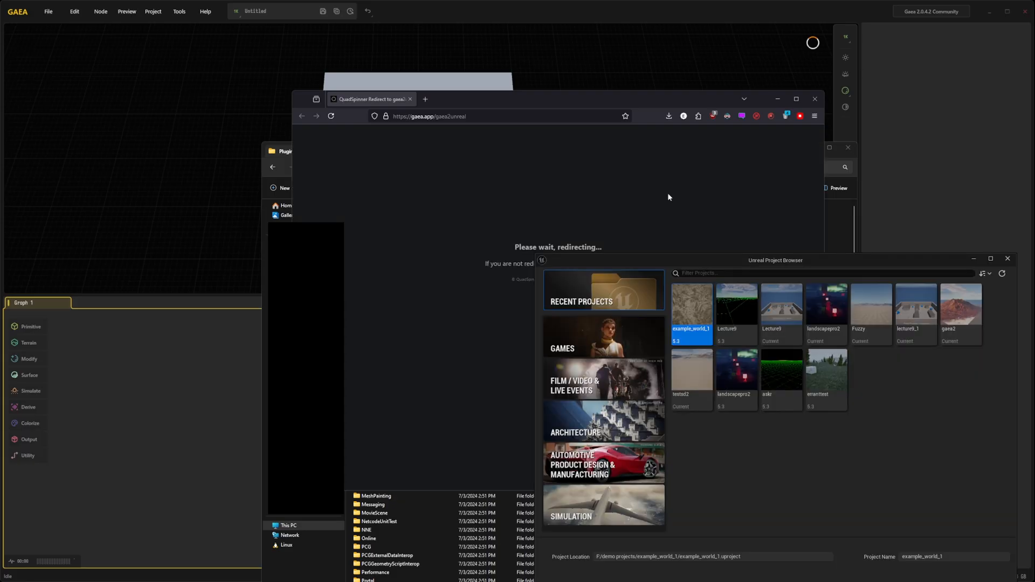
Step: In the Unreal Project Browser, create a Games project from the First Person template named gaeaplugin
{"action": "left_click", "coordinate": [626, 335]}
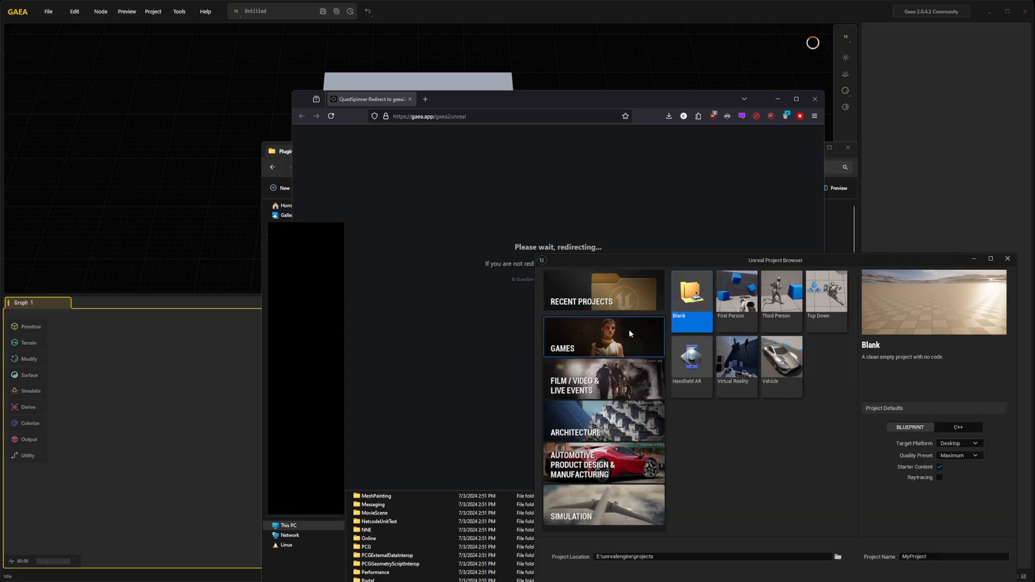
{"action": "left_click", "coordinate": [744, 318]}
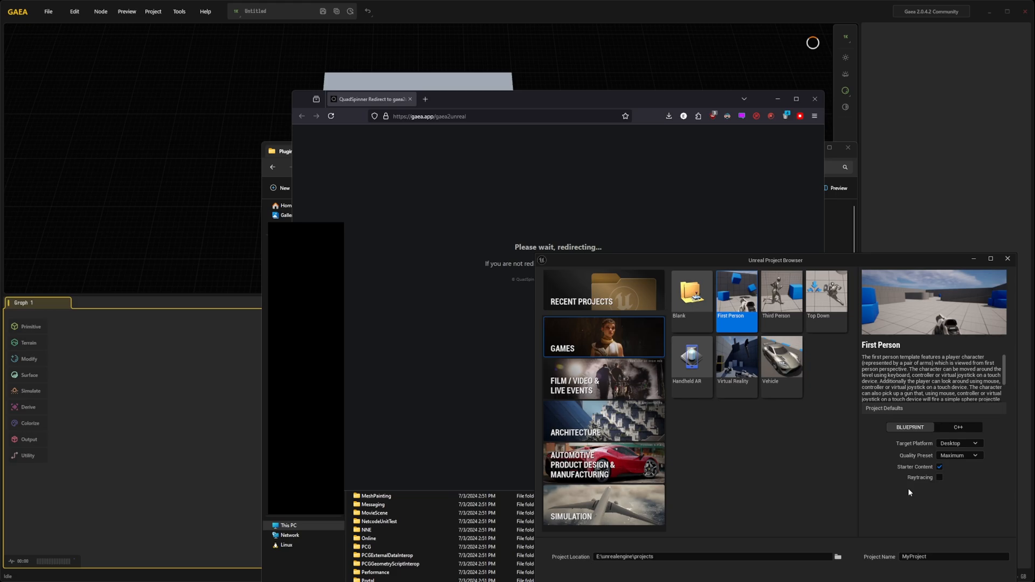
{"action": "left_click", "coordinate": [940, 555]}
{"action": "type", "text": "gaeaplugin"}
{"action": "key", "text": "Return"}
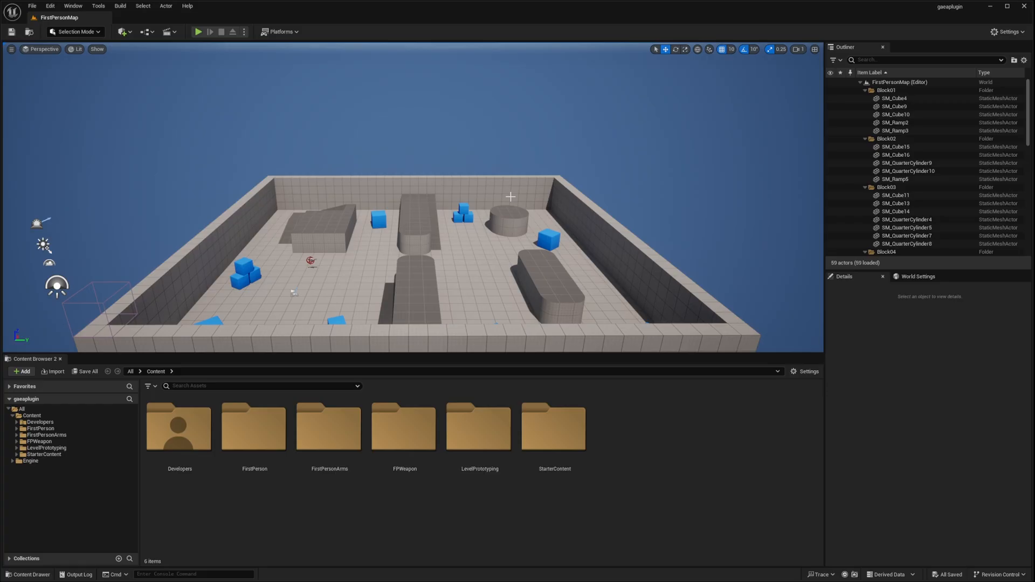
Step: Enable the Gaea2Unreal beta plugin for the project and open the Gaea Landscape Importer
{"action": "left_click", "coordinate": [50, 7]}
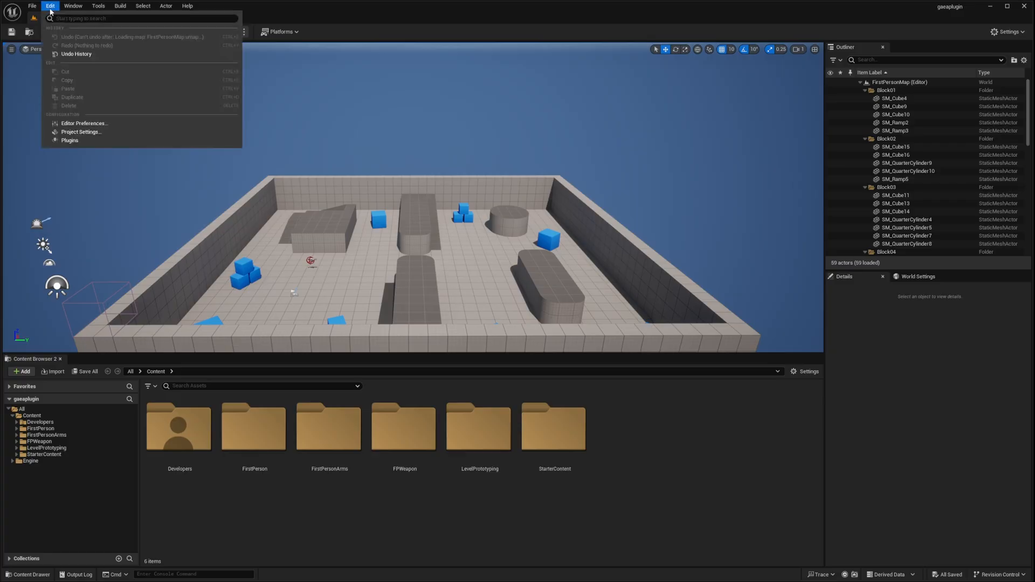
{"action": "left_click", "coordinate": [91, 143]}
{"action": "type", "text": "gaea"}
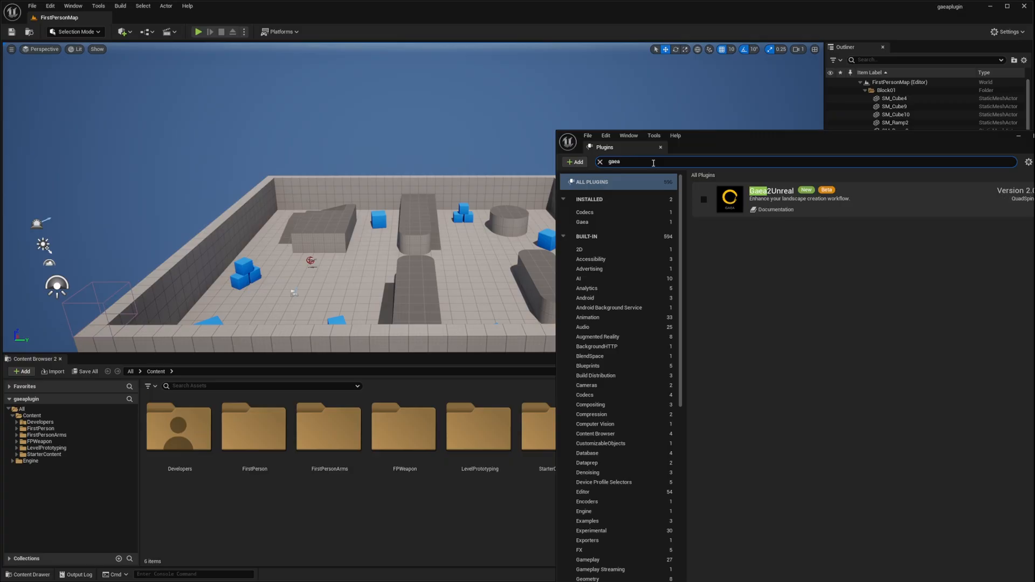
{"action": "left_click", "coordinate": [705, 201]}
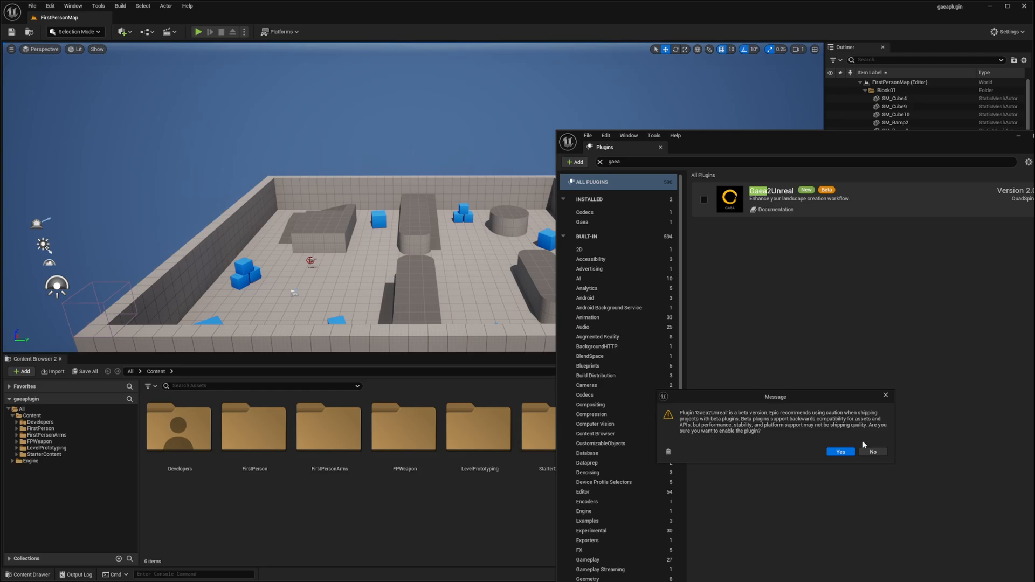
{"action": "left_click", "coordinate": [843, 454]}
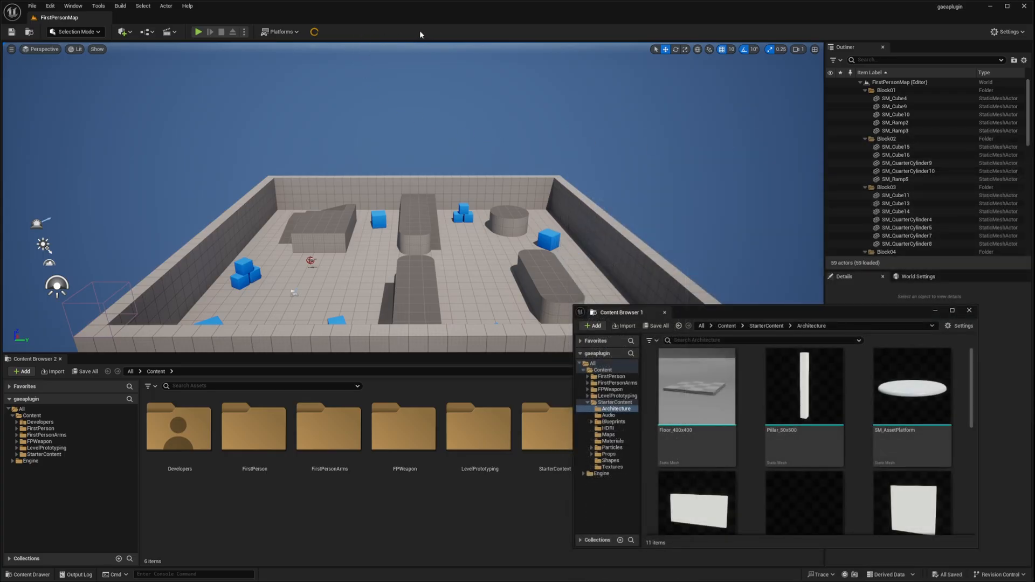
{"action": "left_click", "coordinate": [314, 31]}
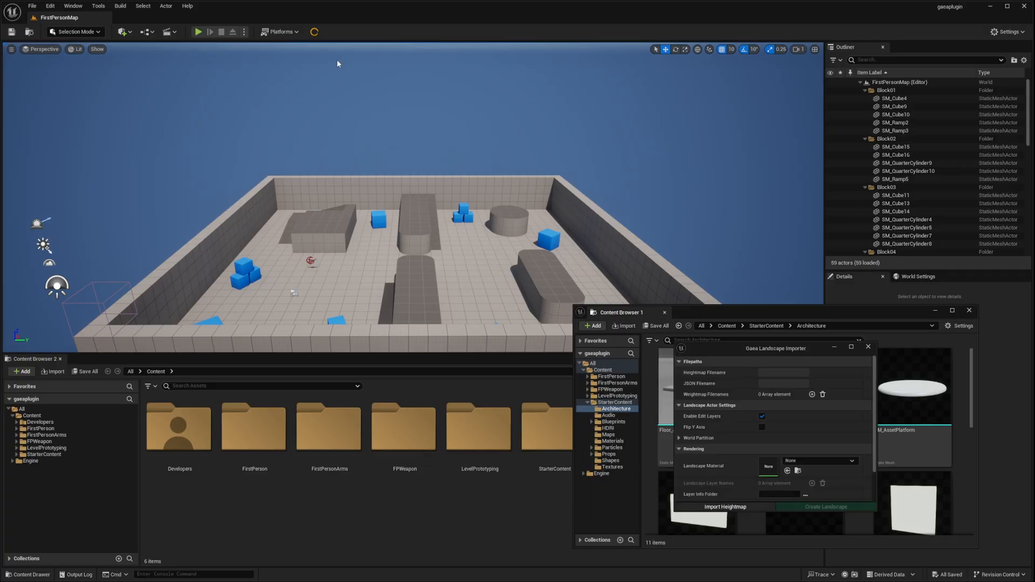
{"action": "left_click_drag", "start_coordinate": [730, 285], "coordinate": [508, 86]}
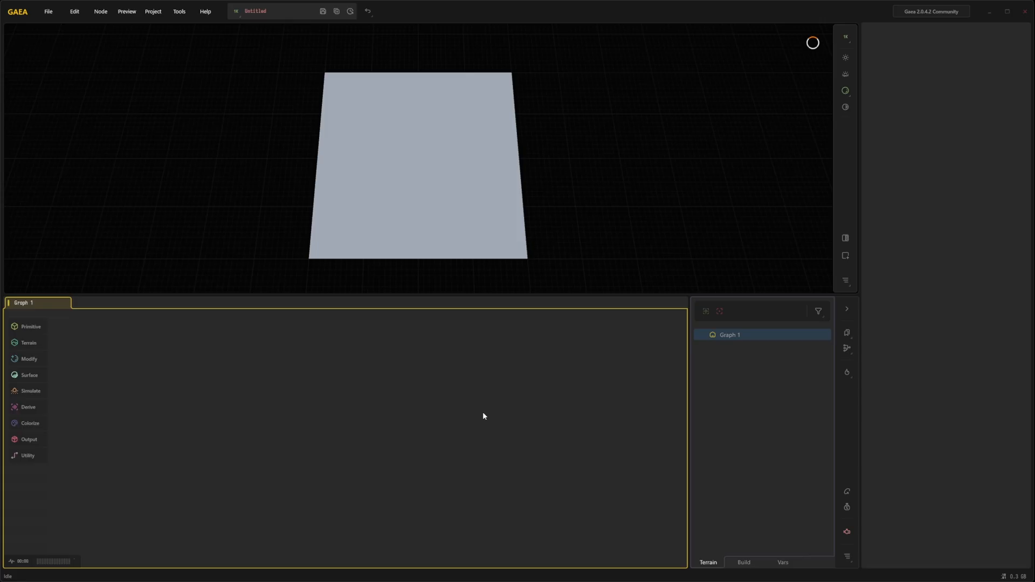
Step: Switch to Gaea and add a Mountain node with scale 0.63, height 1.81 and seed 36807
{"action": "mouse_move", "coordinate": [38, 338]}
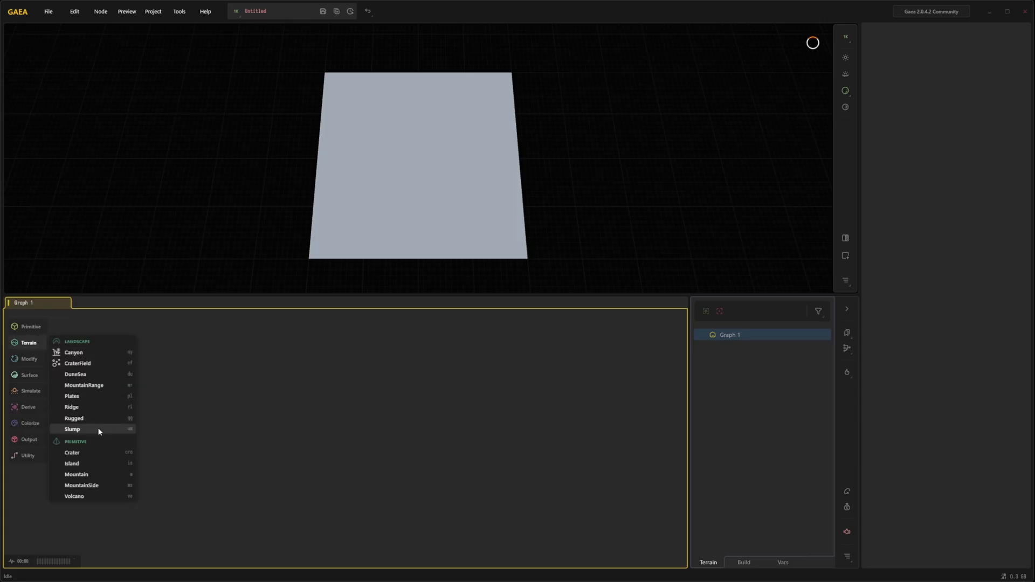
{"action": "left_click", "coordinate": [90, 474]}
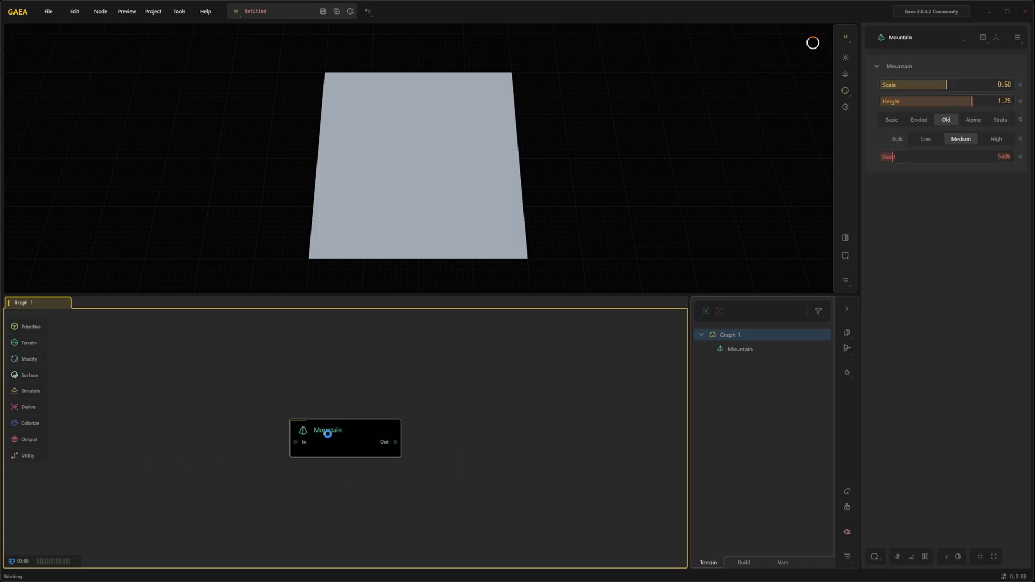
{"action": "left_click", "coordinate": [964, 85]}
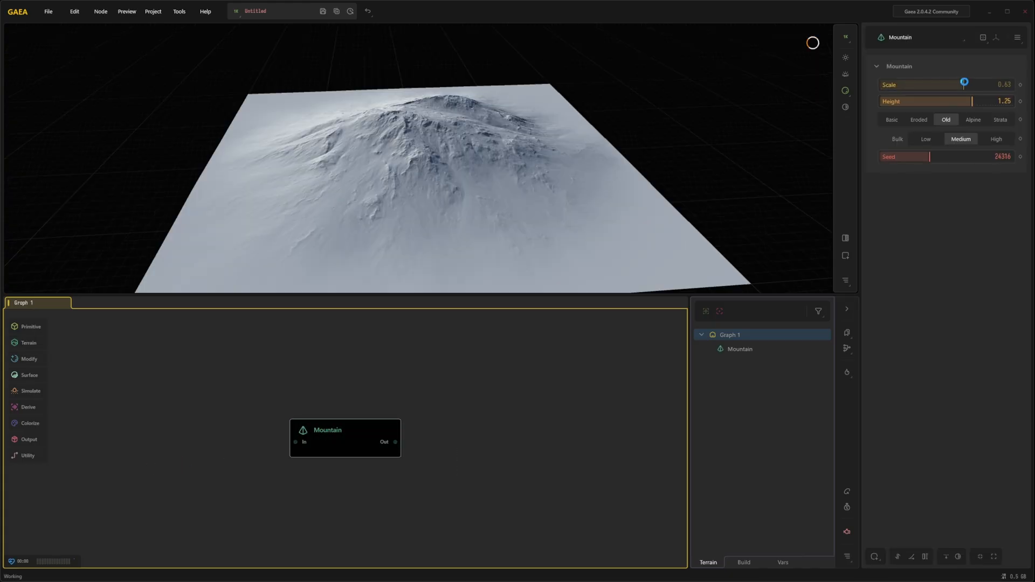
{"action": "left_click", "coordinate": [988, 101]}
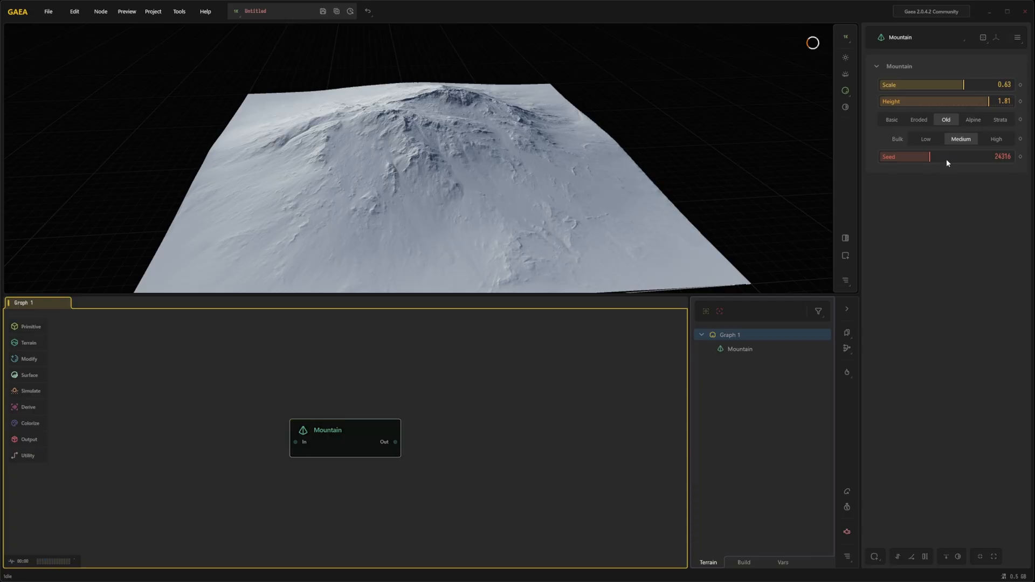
{"action": "left_click", "coordinate": [954, 156]}
{"action": "left_click_drag", "start_coordinate": [663, 143], "coordinate": [557, 161]}
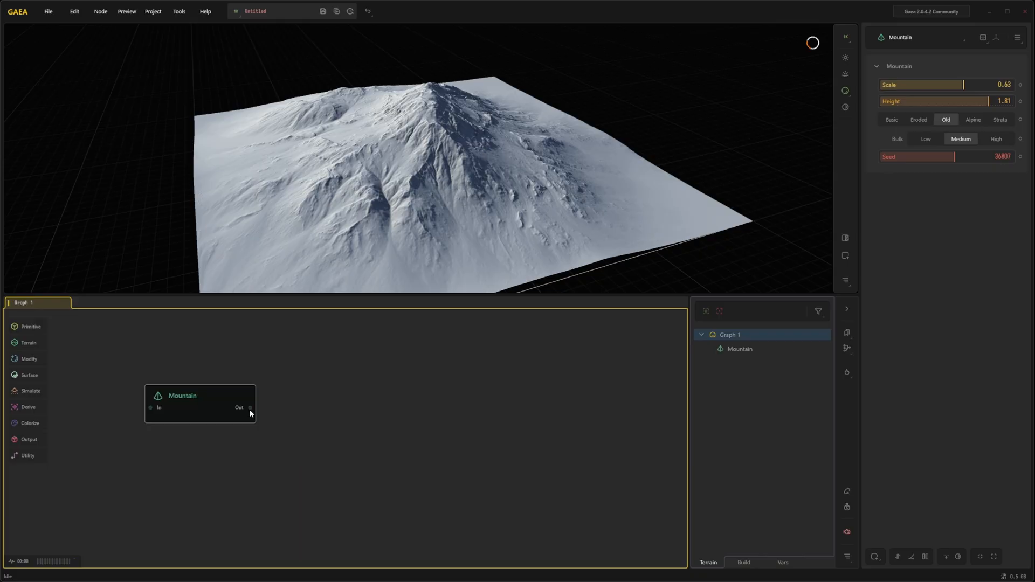
Step: Connect a new Unreal node to the Mountain output and set its target size to 1009 x 1009
{"action": "left_click_drag", "start_coordinate": [250, 408], "coordinate": [412, 378]}
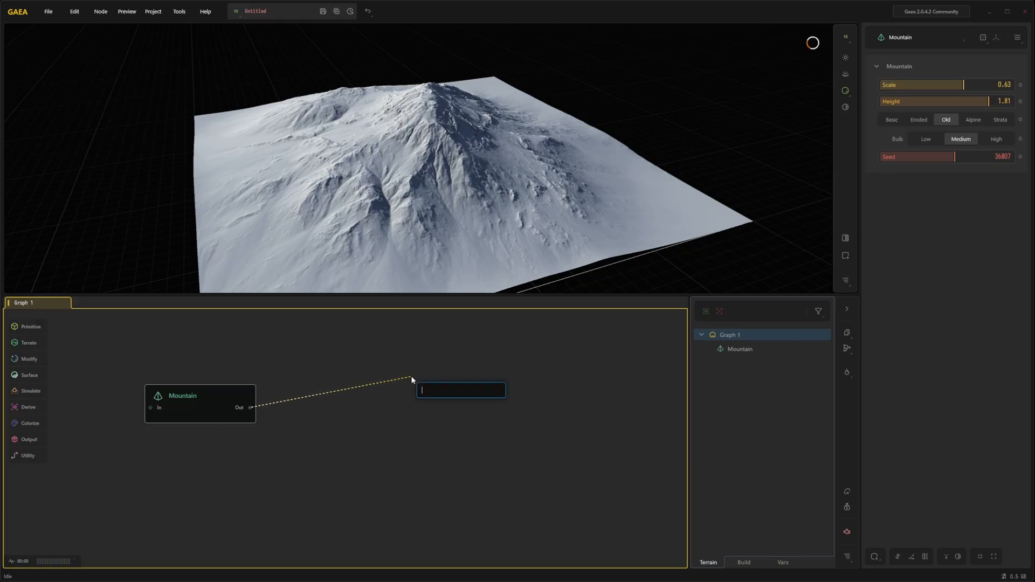
{"action": "type", "text": "unre"}
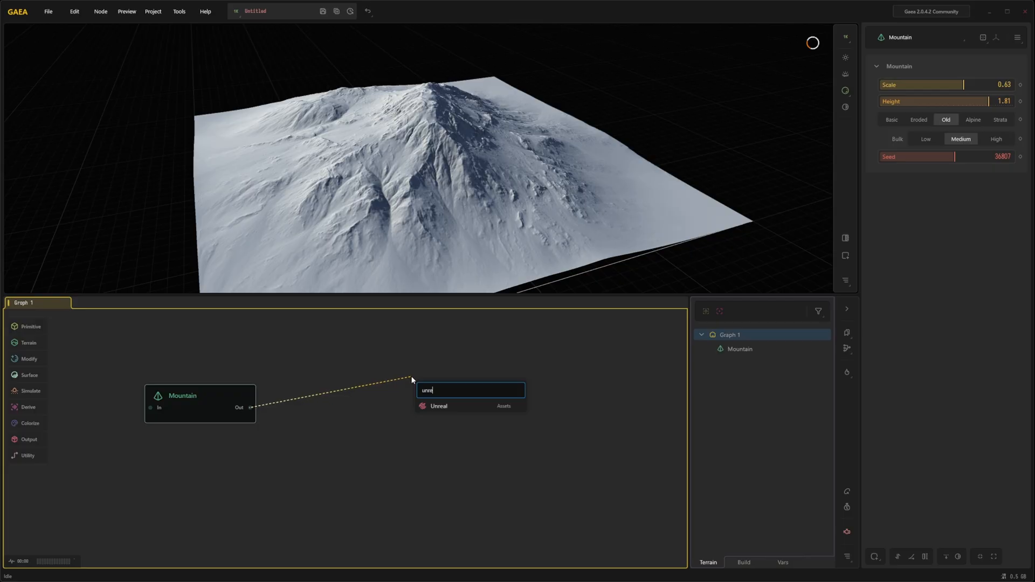
{"action": "left_click", "coordinate": [470, 405]}
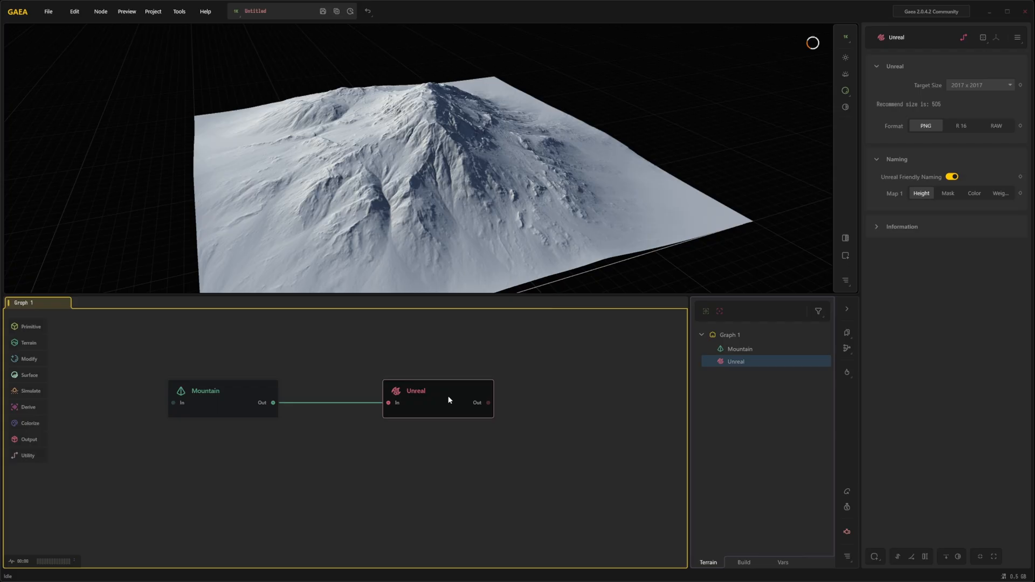
{"action": "left_click", "coordinate": [995, 87]}
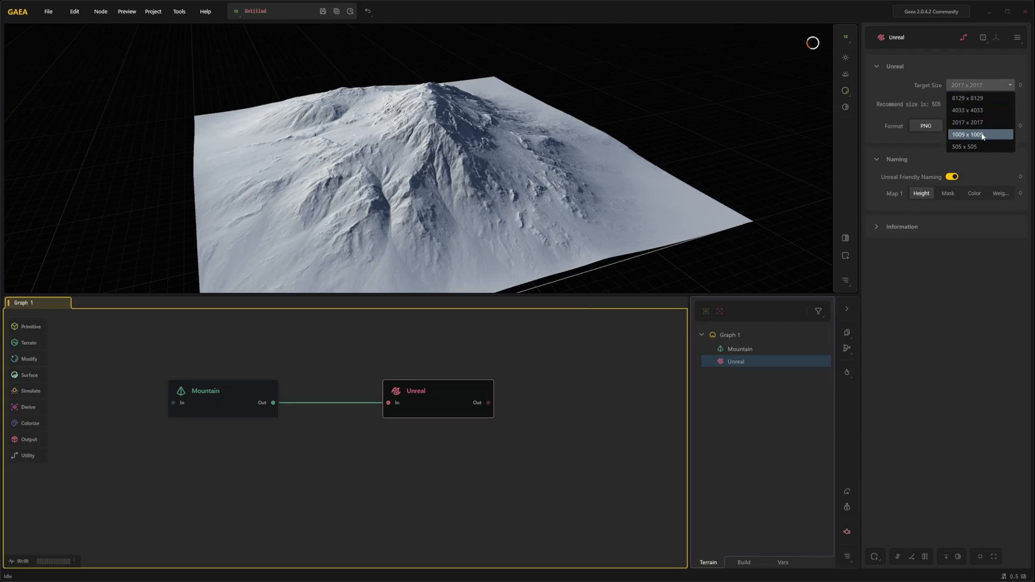
{"action": "left_click", "coordinate": [977, 135]}
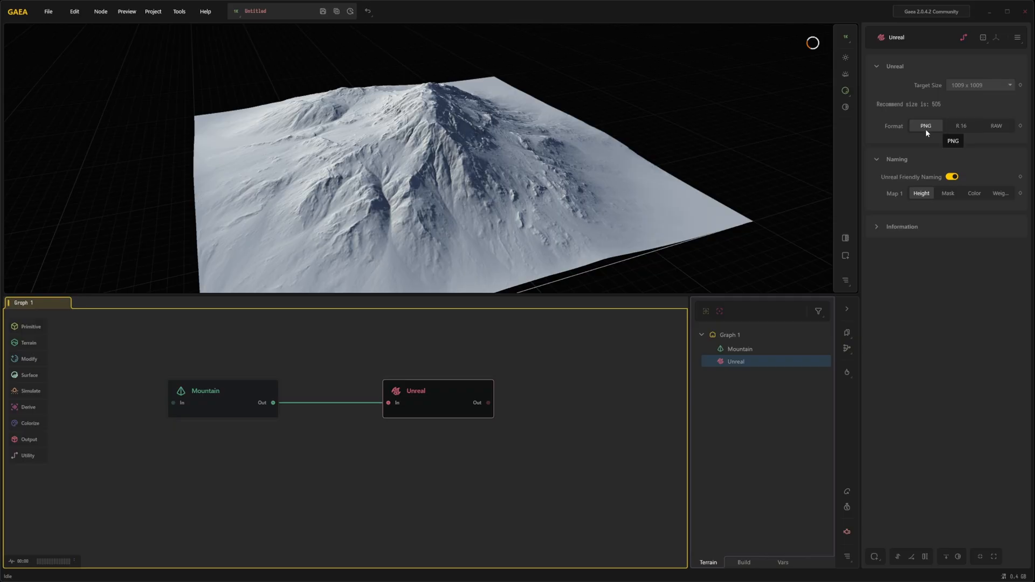
Step: Open the build settings and review the available build resolutions
{"action": "left_click", "coordinate": [151, 11]}
{"action": "left_click", "coordinate": [174, 48]}
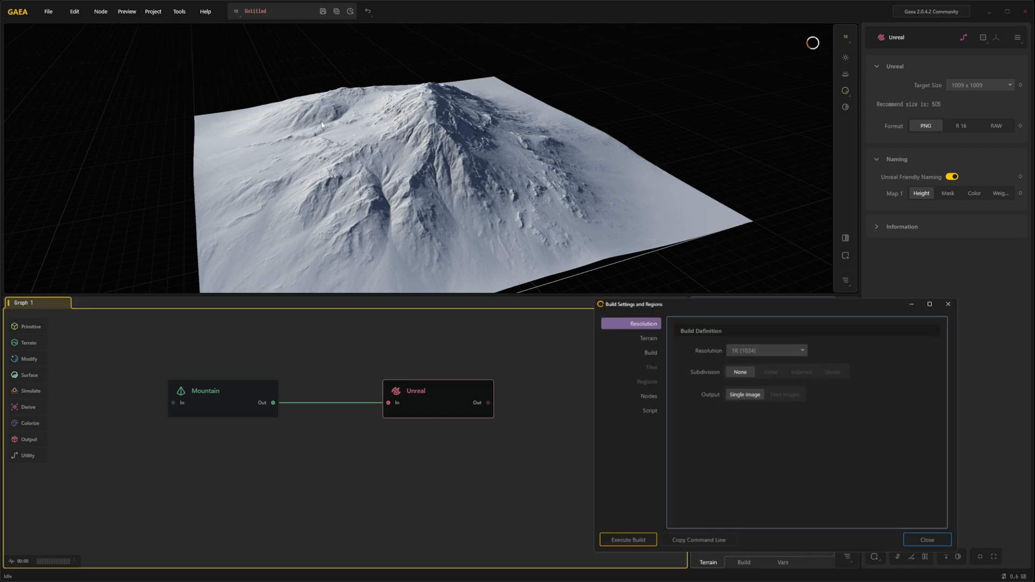
{"action": "left_click", "coordinate": [655, 283]}
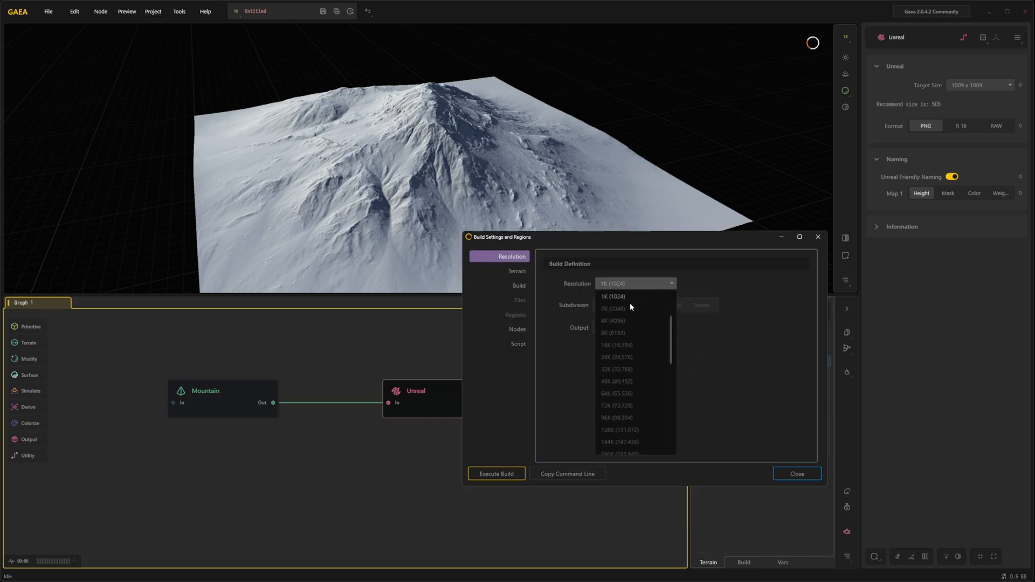
{"action": "left_click", "coordinate": [714, 303]}
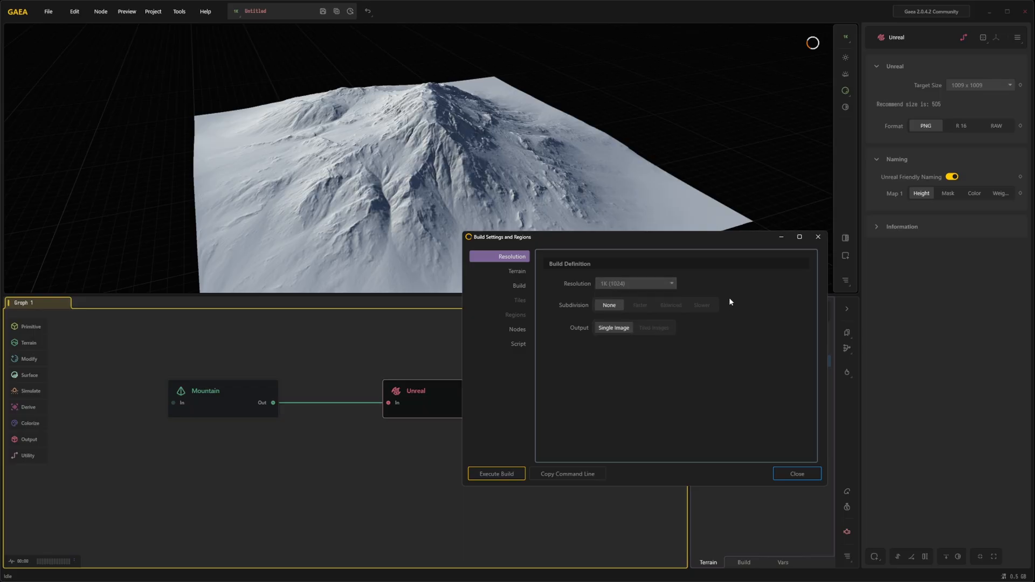
{"action": "left_click", "coordinate": [657, 284]}
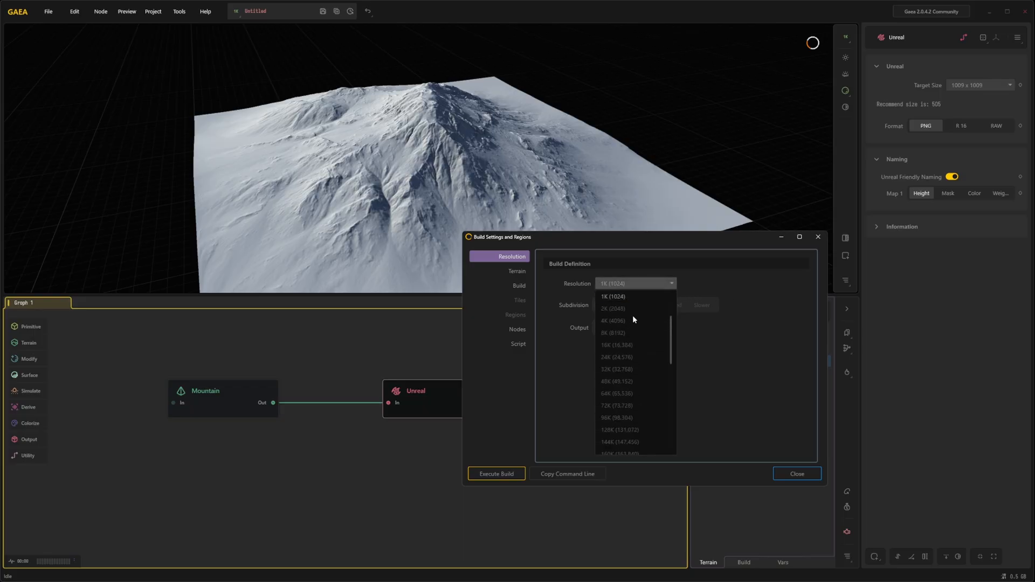
{"action": "left_click", "coordinate": [737, 287]}
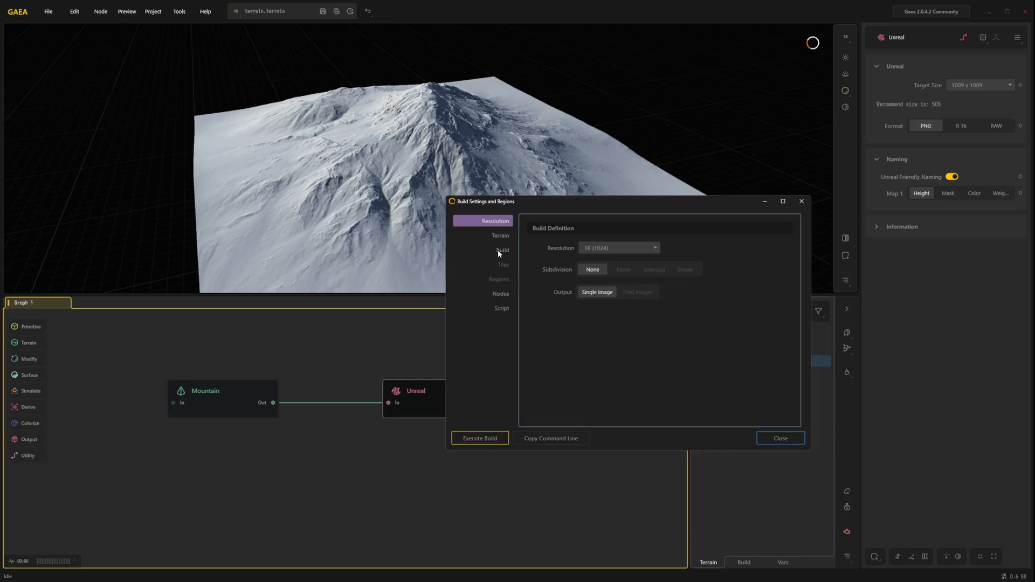
Step: Set the build destination to the F:\udemy courses\temp folder and close the build settings
{"action": "left_click", "coordinate": [501, 251]}
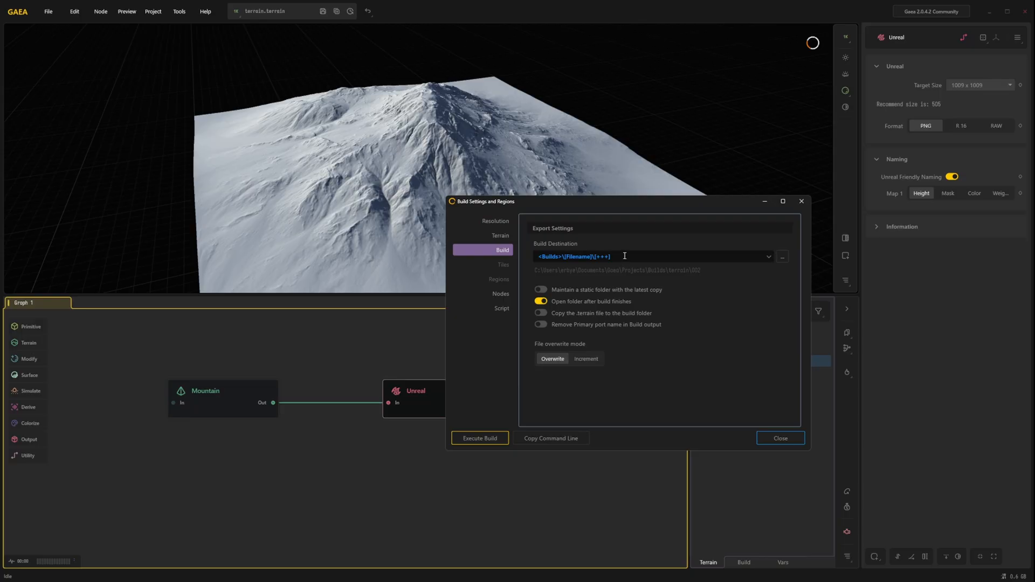
{"action": "left_click", "coordinate": [782, 257]}
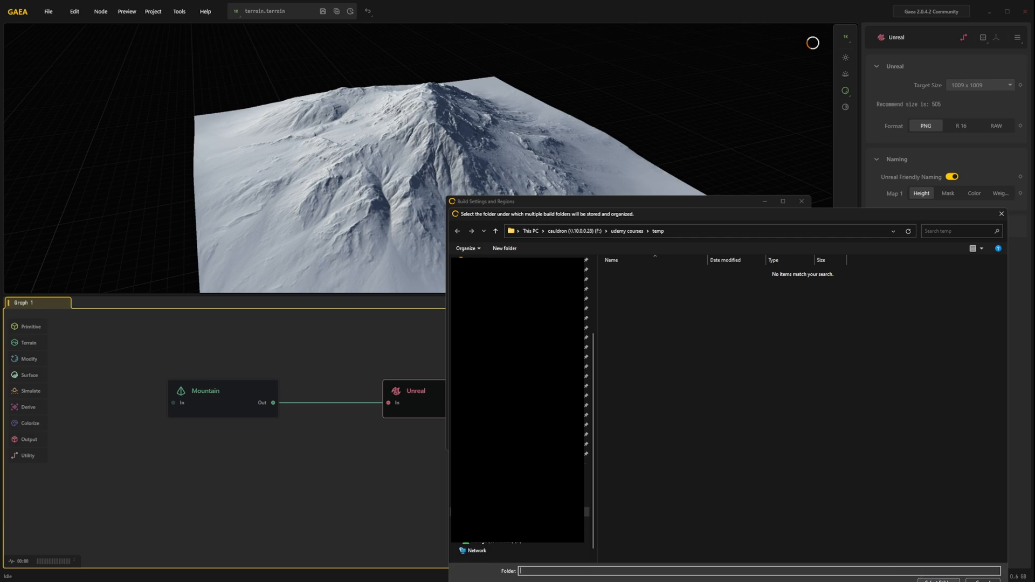
{"action": "left_click", "coordinate": [939, 580]}
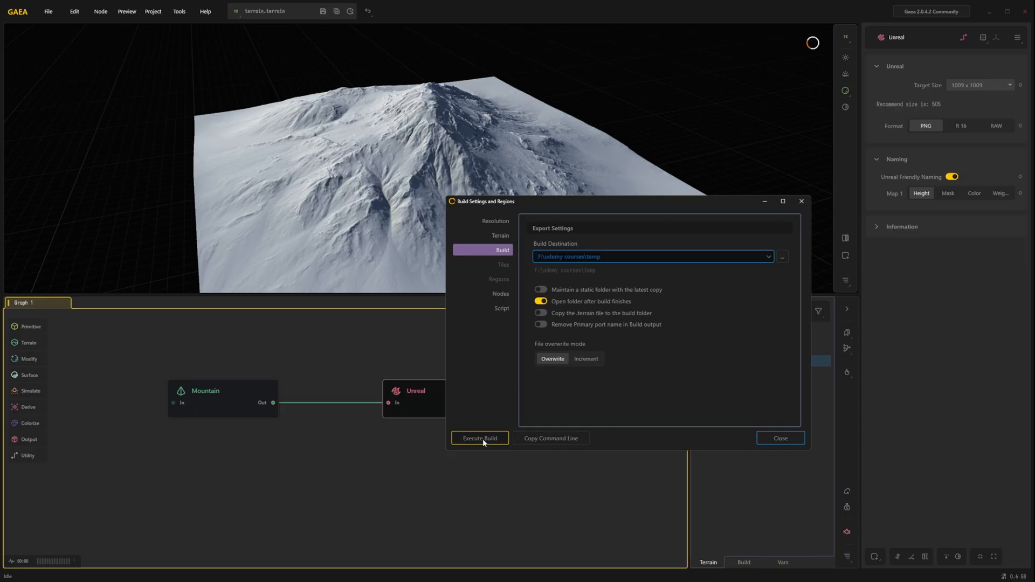
{"action": "left_click", "coordinate": [770, 438]}
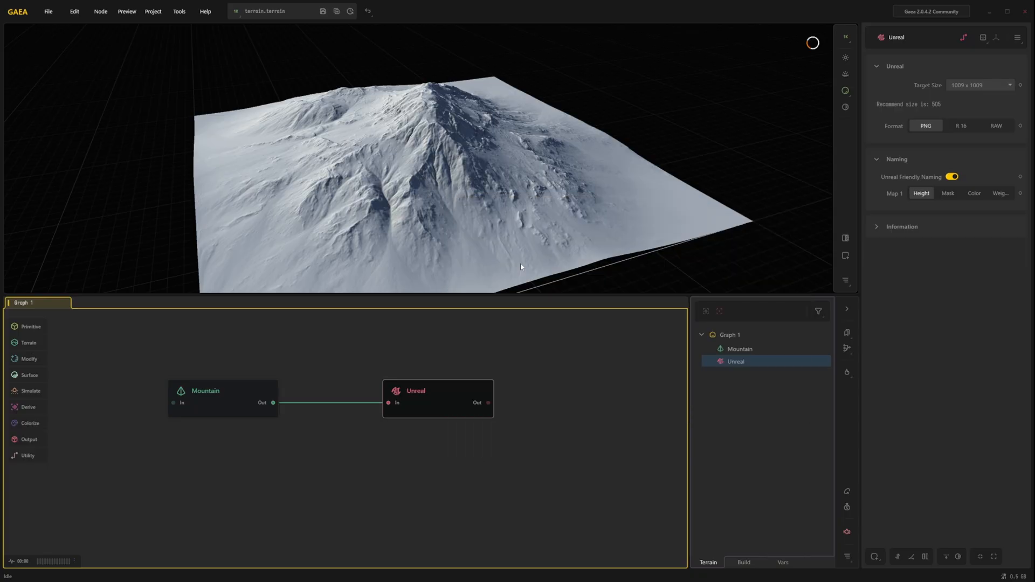
Step: Build and export the terrain, and select the H_Mountain_Out.png heightmap in the build folder
{"action": "left_click", "coordinate": [155, 12]}
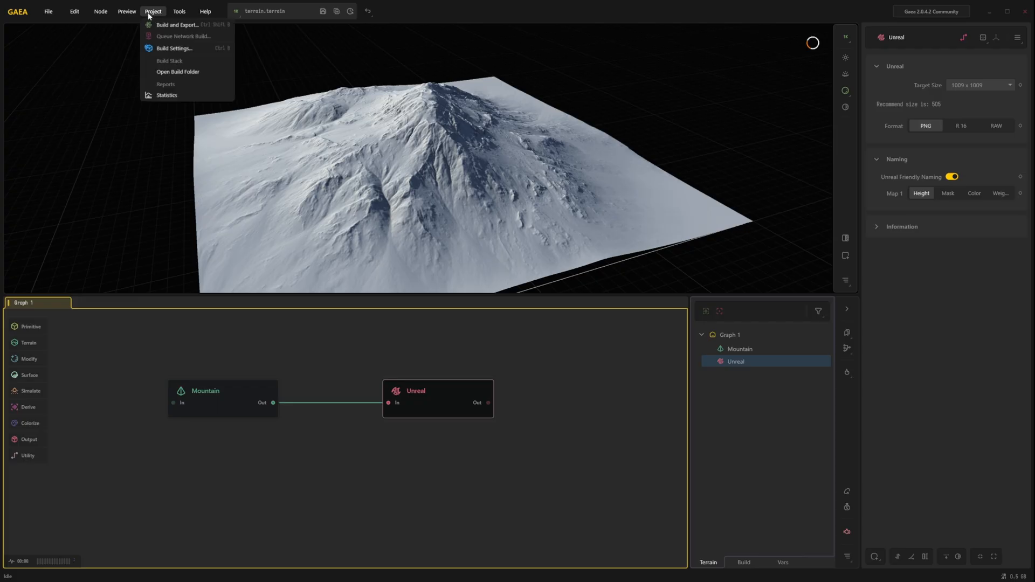
{"action": "left_click", "coordinate": [190, 27]}
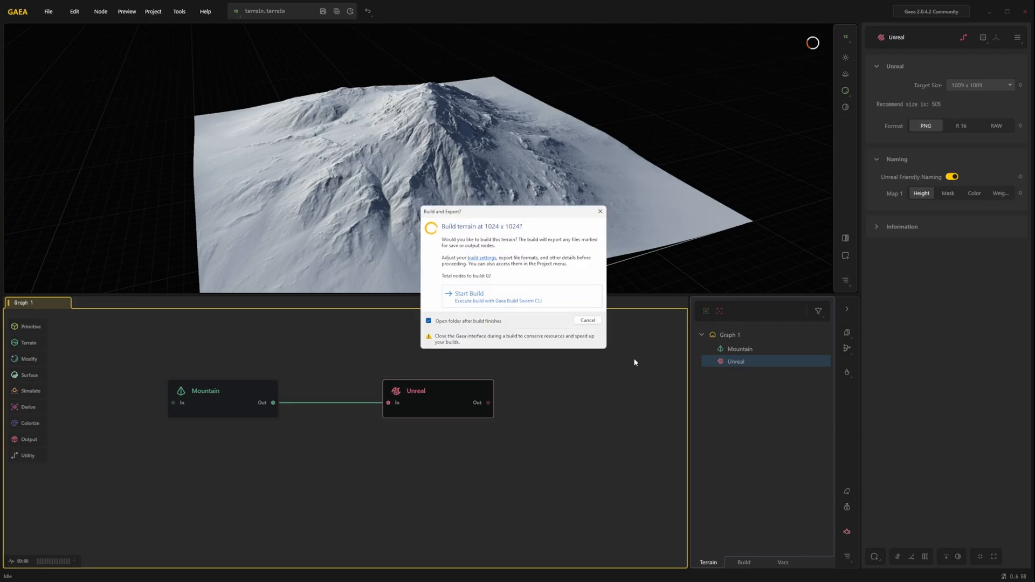
{"action": "left_click", "coordinate": [511, 300]}
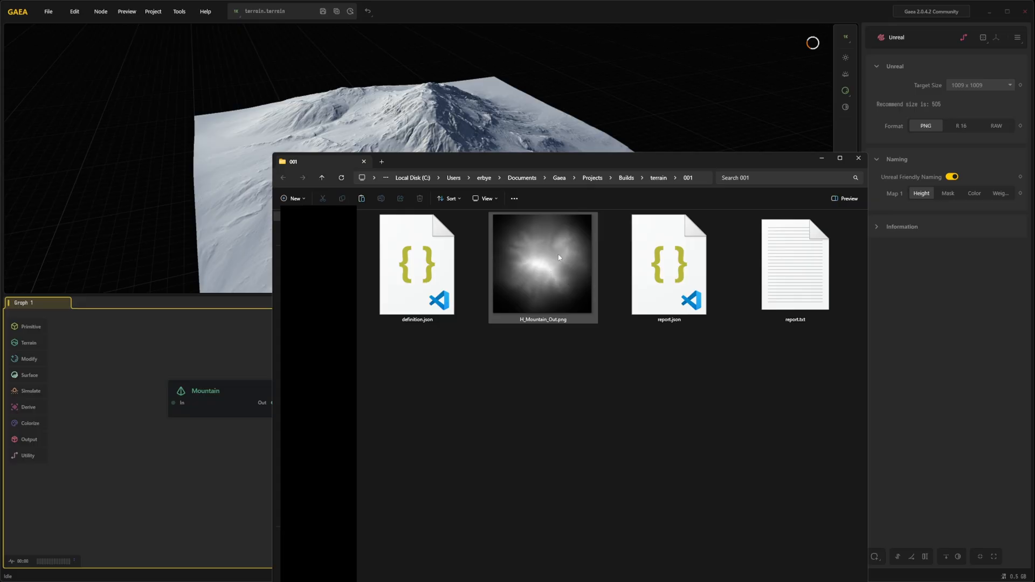
{"action": "left_click", "coordinate": [559, 257]}
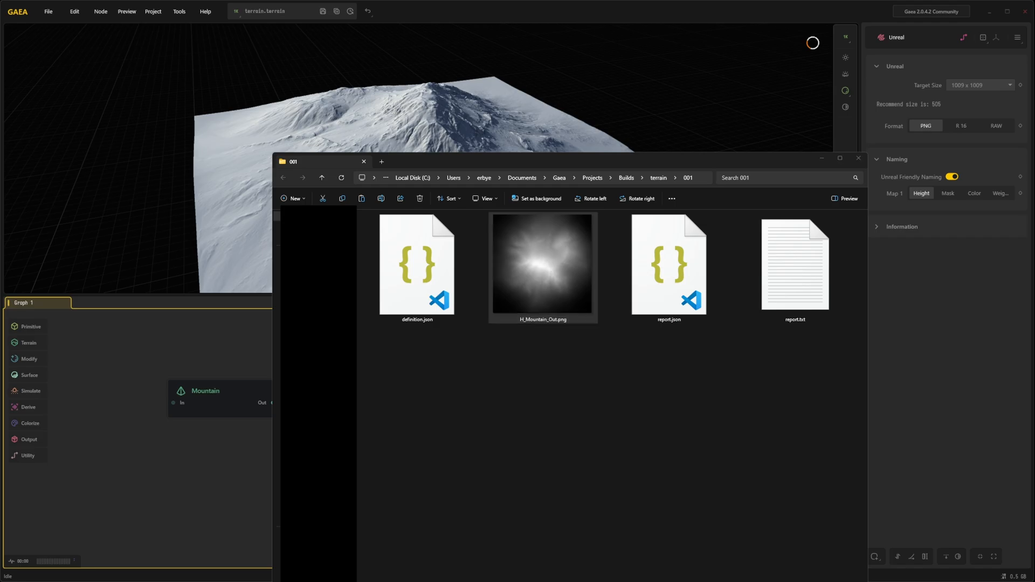
Step: Switch to Unreal Editor, close the floating Content Browser, and create and open a Levels folder inside Content
{"action": "key", "text": "alt+Tab"}
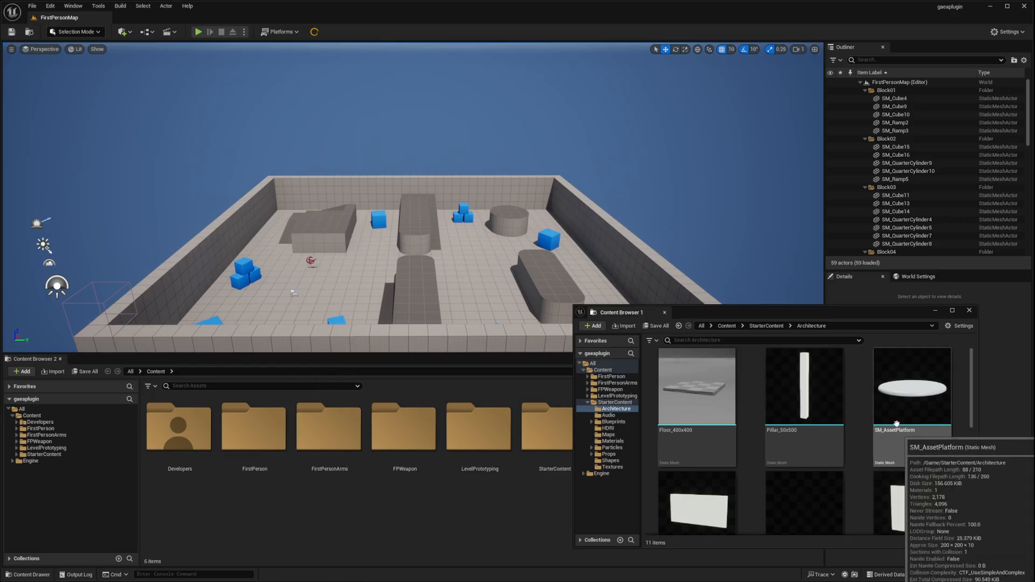
{"action": "left_click", "coordinate": [969, 310]}
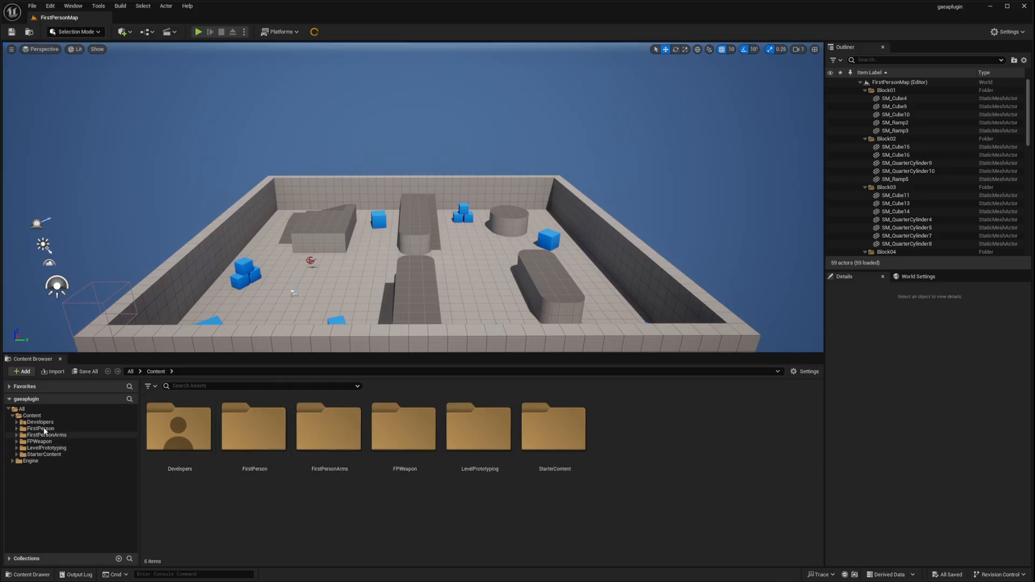
{"action": "left_click", "coordinate": [64, 416]}
{"action": "left_click", "coordinate": [71, 416]}
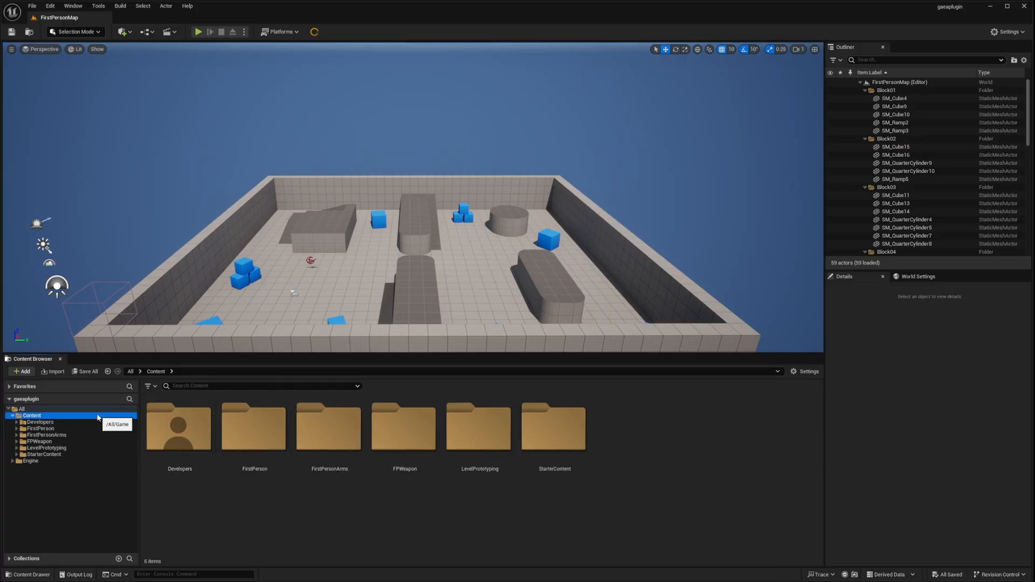
{"action": "right_click", "coordinate": [619, 400]}
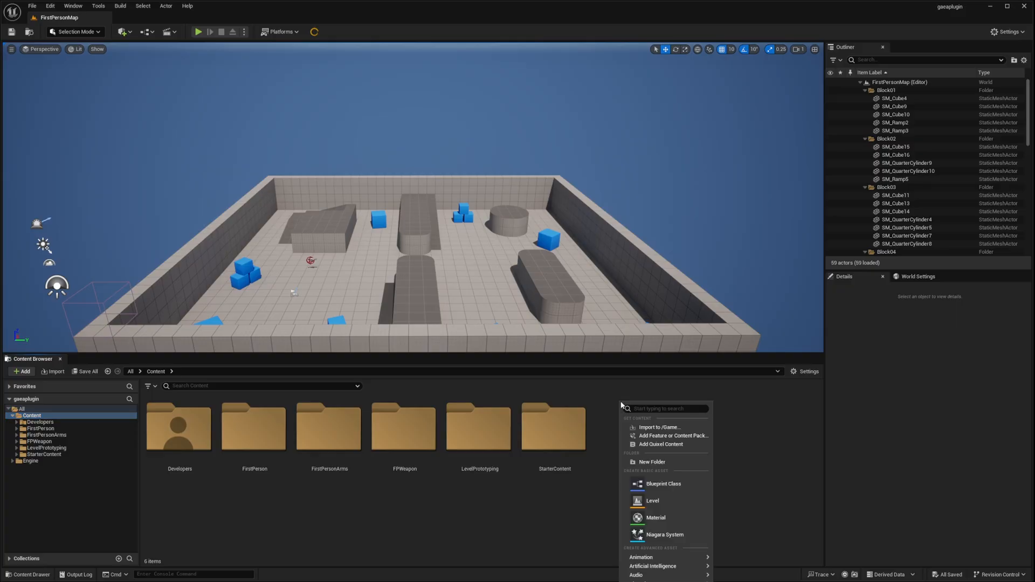
{"action": "left_click", "coordinate": [652, 462]}
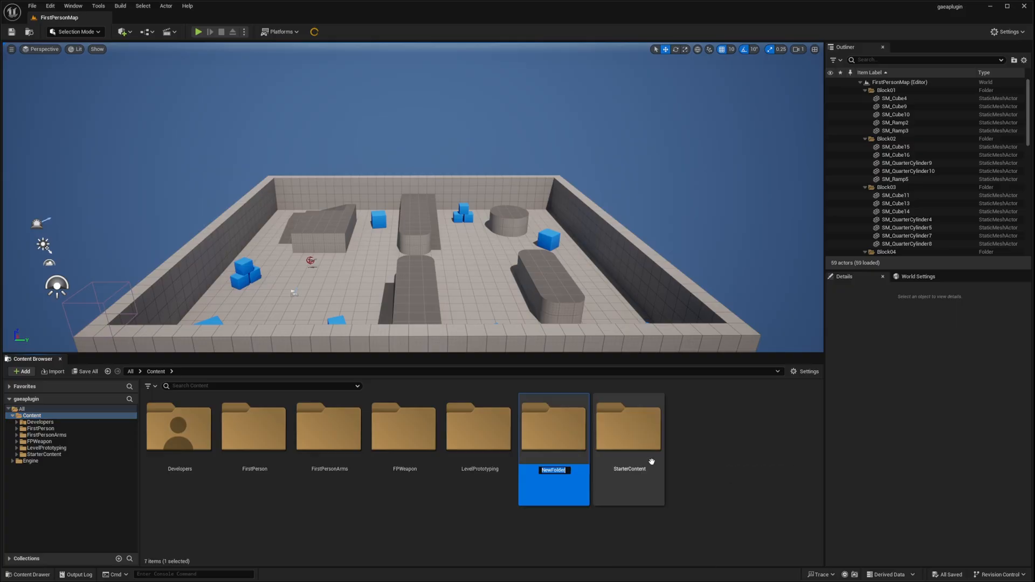
{"action": "type", "text": "Levels"}
{"action": "key", "text": "Return"}
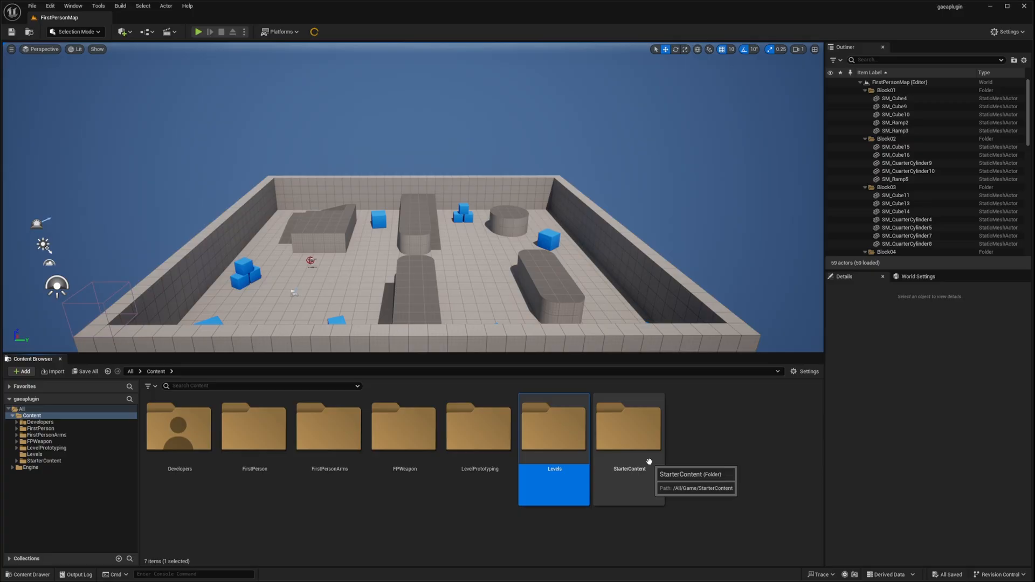
{"action": "double_click", "coordinate": [554, 431]}
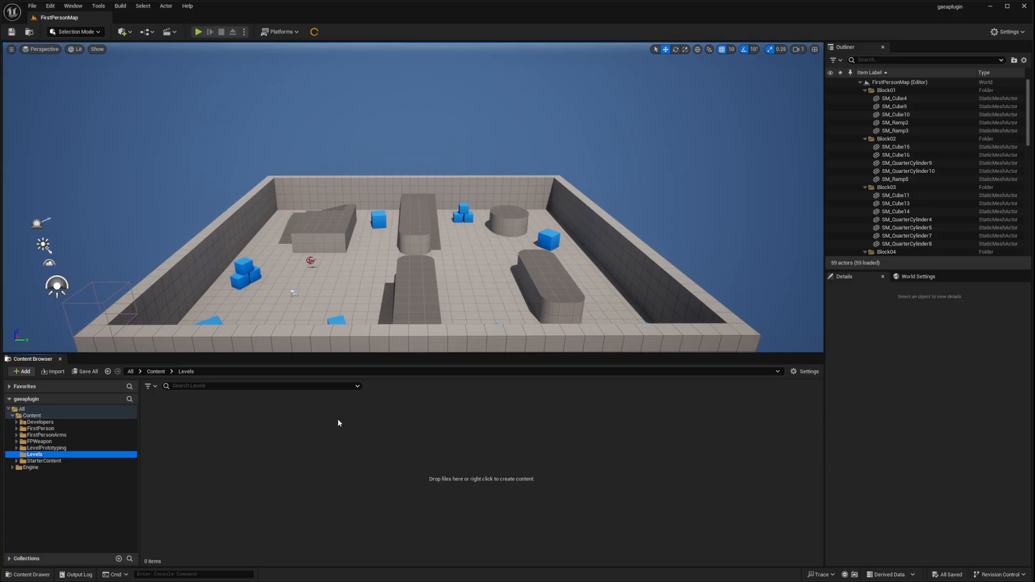
Step: Create a new level from the Open World template
{"action": "left_click", "coordinate": [37, 8]}
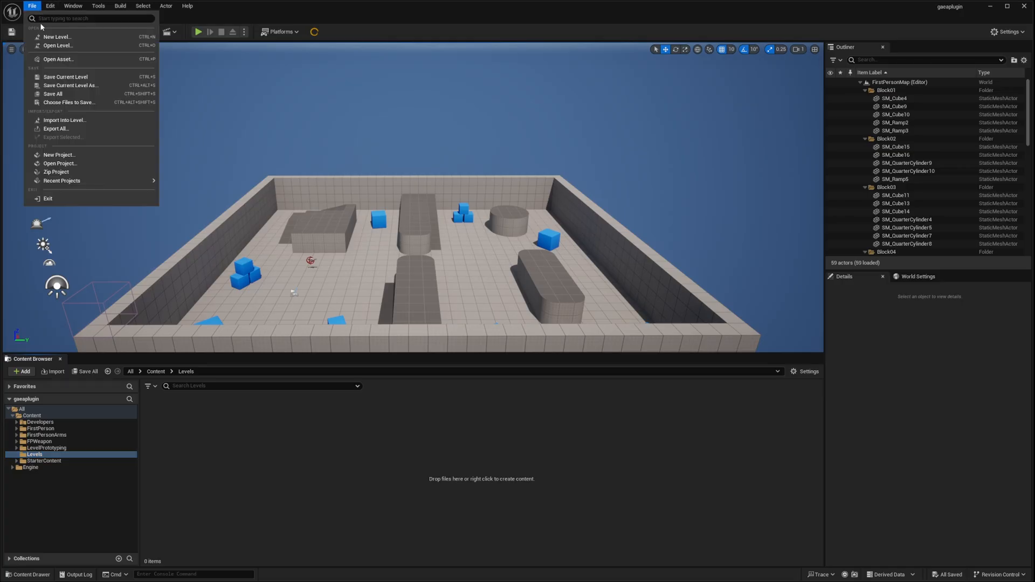
{"action": "left_click", "coordinate": [56, 36]}
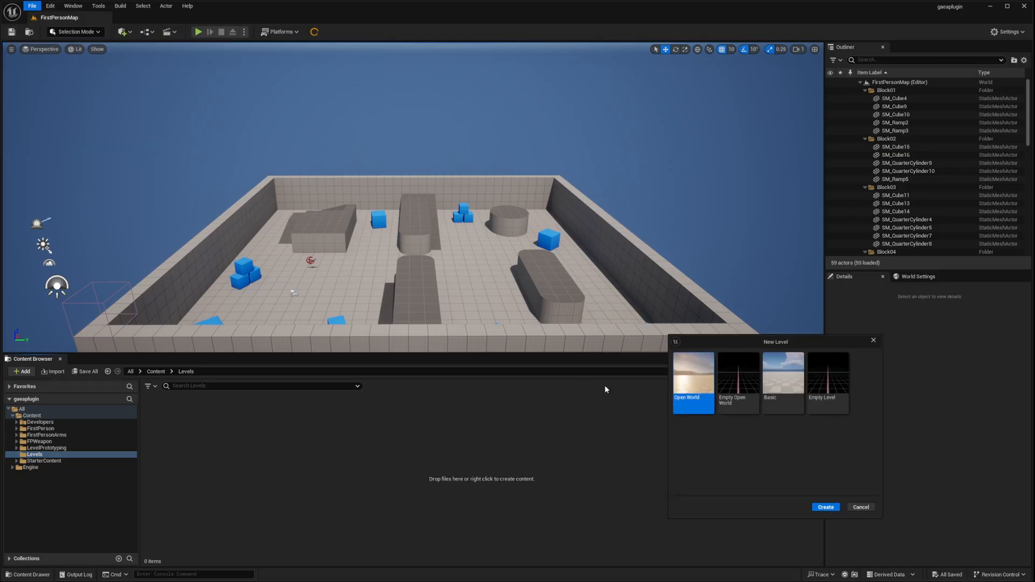
{"action": "double_click", "coordinate": [692, 385]}
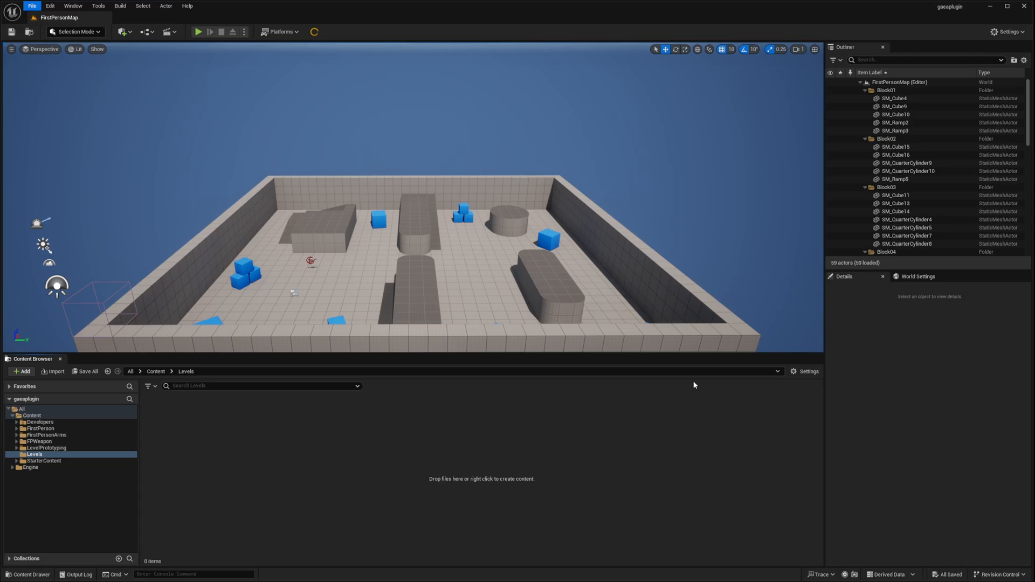
Step: Delete all the landscape streaming proxies, from LandscapeStreamingProxy_0_0_0 through LandscapeStreamingProxy_7_7_0, from the new level
{"action": "left_click", "coordinate": [555, 162]}
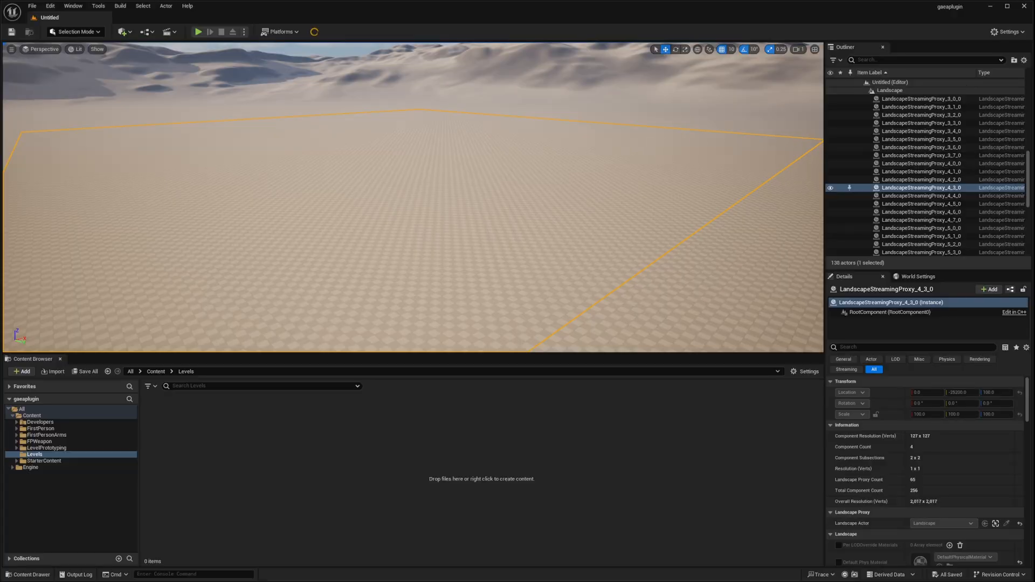
{"action": "scroll", "coordinate": [1020, 104], "scroll_direction": "up", "scroll_amount": 10}
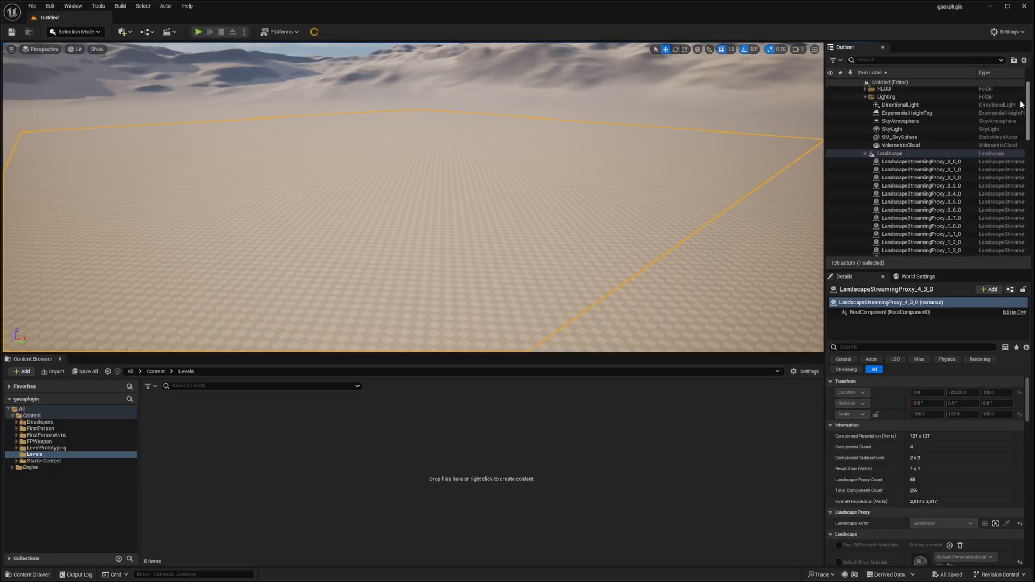
{"action": "mouse_move", "coordinate": [669, 172]}
{"action": "right_mouse_down"}
{"action": "mouse_move", "coordinate": [587, 135]}
{"action": "mouse_move", "coordinate": [517, 135]}
{"action": "mouse_move", "coordinate": [669, 172]}
{"action": "right_mouse_up"}
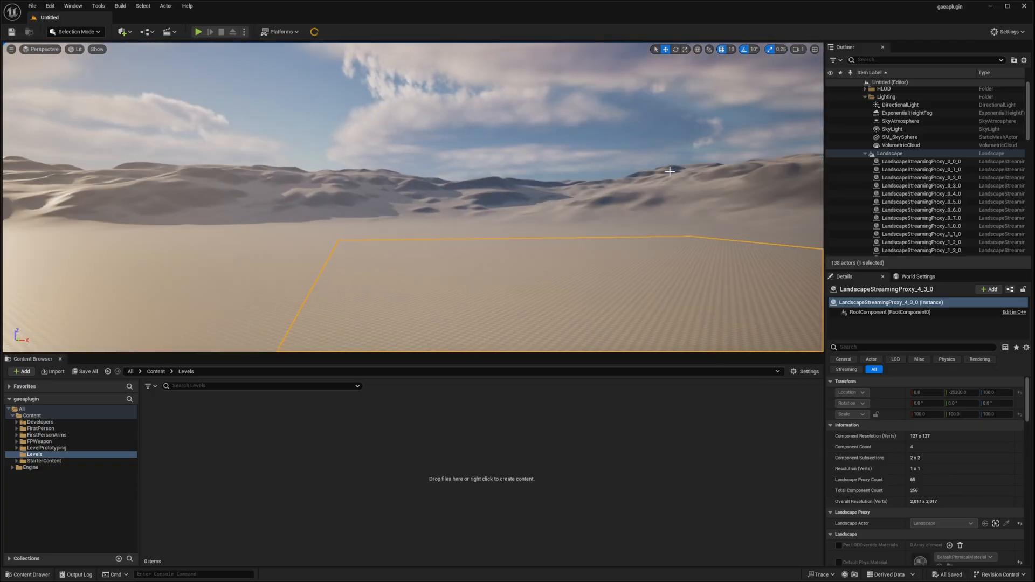
{"action": "left_click", "coordinate": [886, 155]}
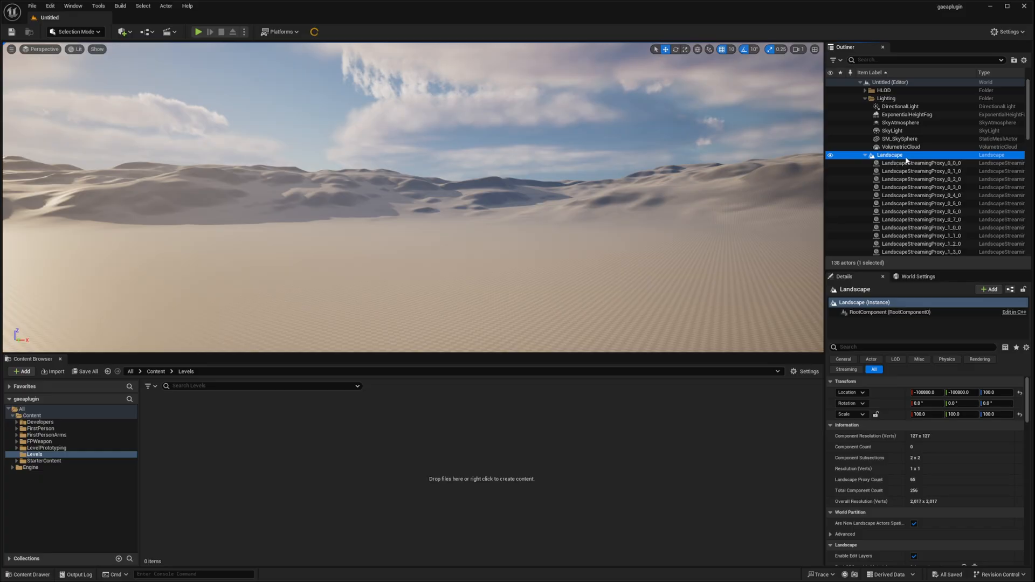
{"action": "left_click", "coordinate": [930, 163]}
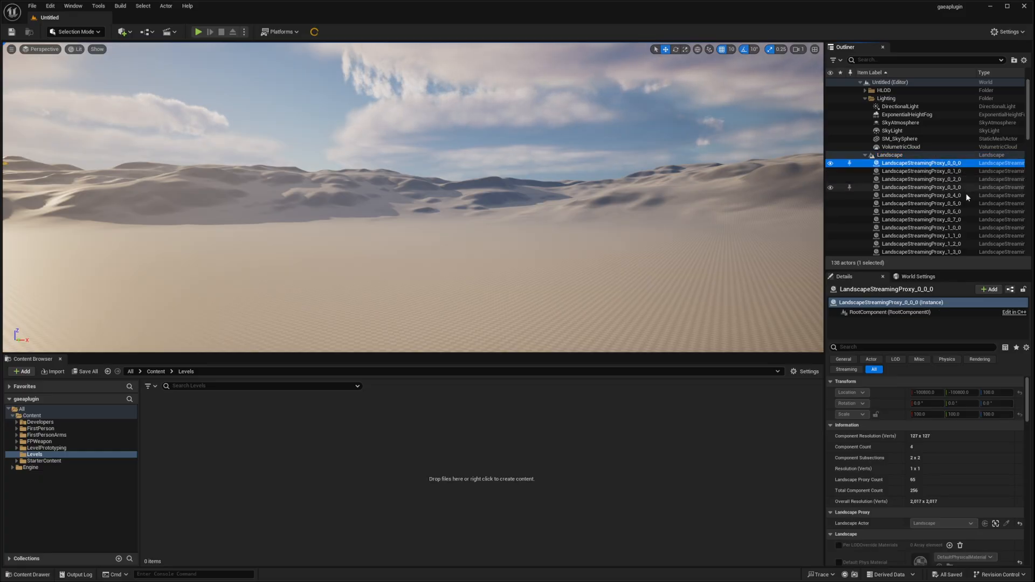
{"action": "scroll", "coordinate": [967, 198], "scroll_direction": "down", "scroll_amount": 12}
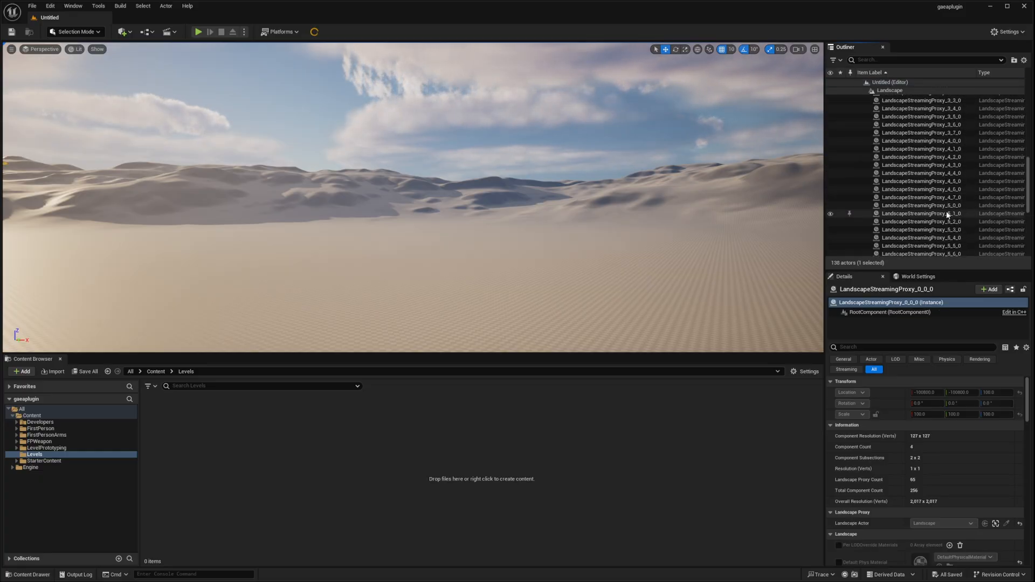
{"action": "scroll", "coordinate": [947, 214], "scroll_direction": "down", "scroll_amount": 7}
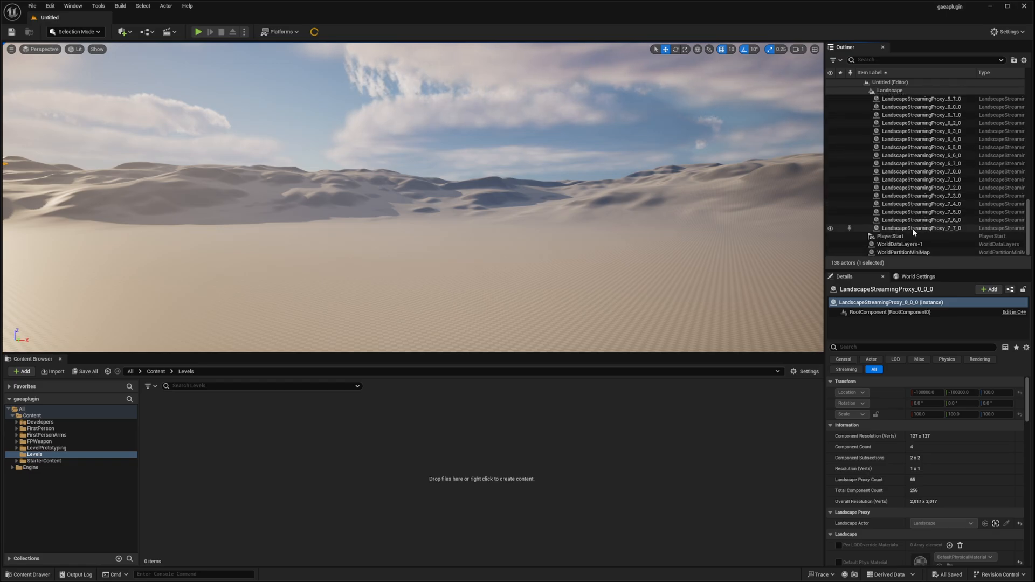
{"action": "left_click", "coordinate": [914, 228], "text": "shift"}
{"action": "key", "text": "Delete"}
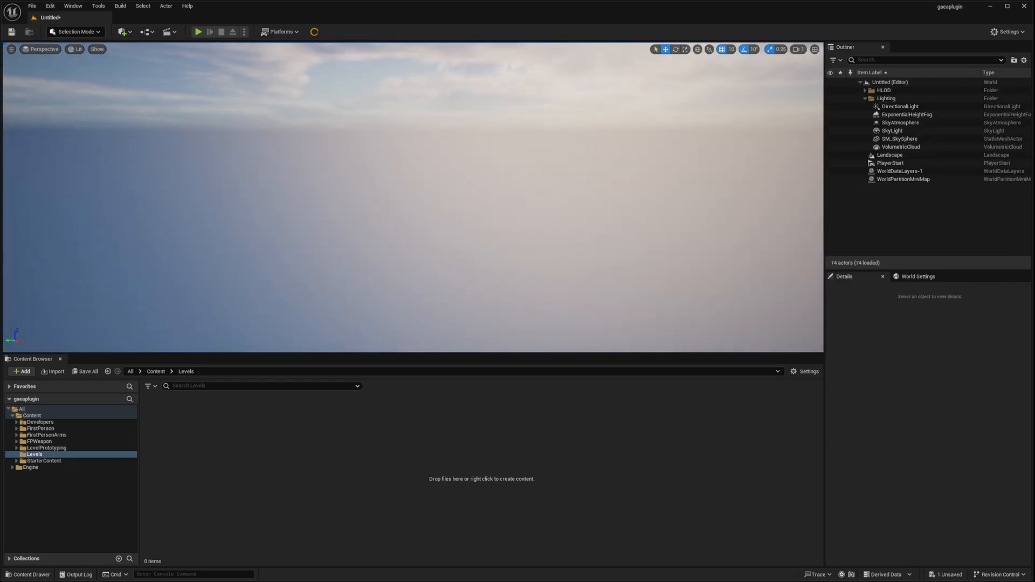
{"action": "right_click_drag", "start_coordinate": [529, 233], "coordinate": [663, 224]}
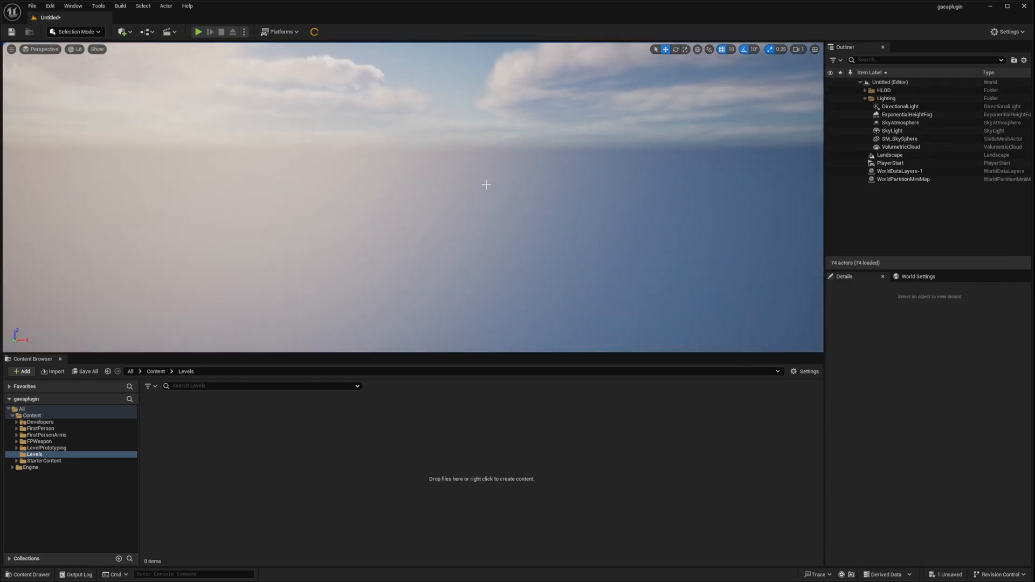
Step: Open the Gaea Landscape Importer, place it over the viewport, and review its file path, landscape, rendering and transform settings
{"action": "left_click", "coordinate": [313, 33]}
{"action": "left_click_drag", "start_coordinate": [729, 347], "coordinate": [470, 155]}
{"action": "scroll", "coordinate": [548, 286], "scroll_direction": "down", "scroll_amount": 2}
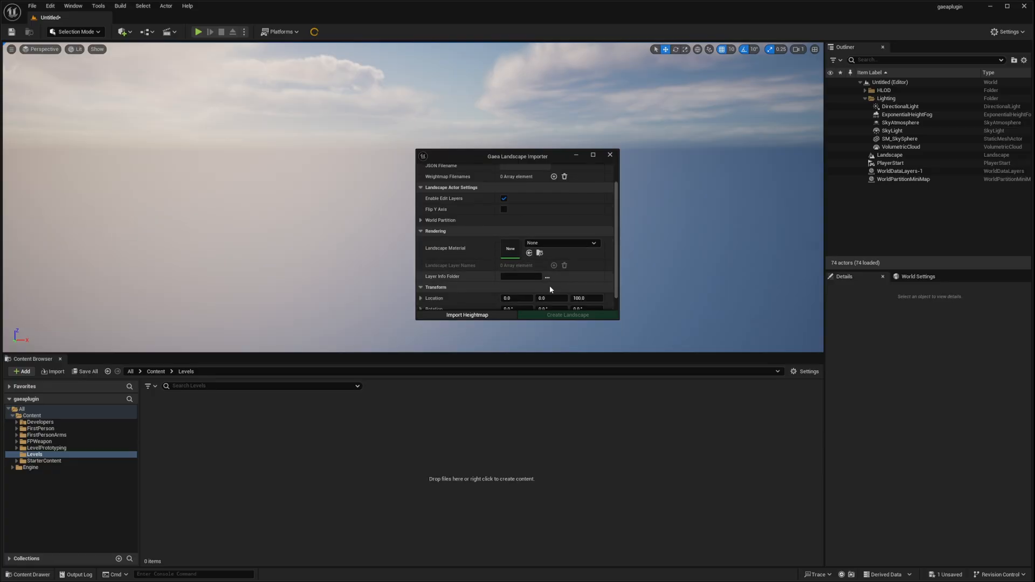
{"action": "scroll", "coordinate": [539, 270], "scroll_direction": "up", "scroll_amount": 2}
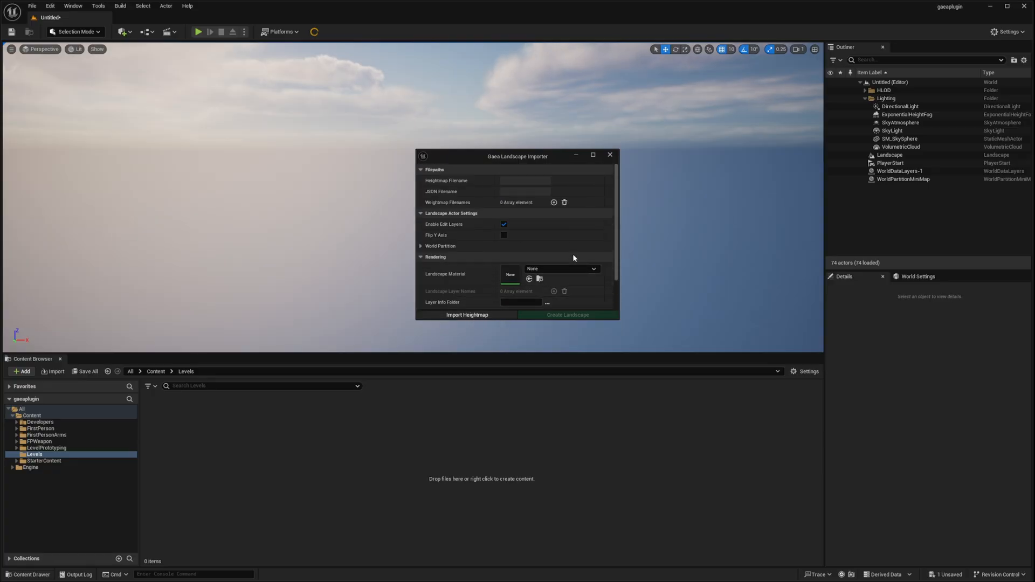
{"action": "scroll", "coordinate": [510, 253], "scroll_direction": "down", "scroll_amount": 1}
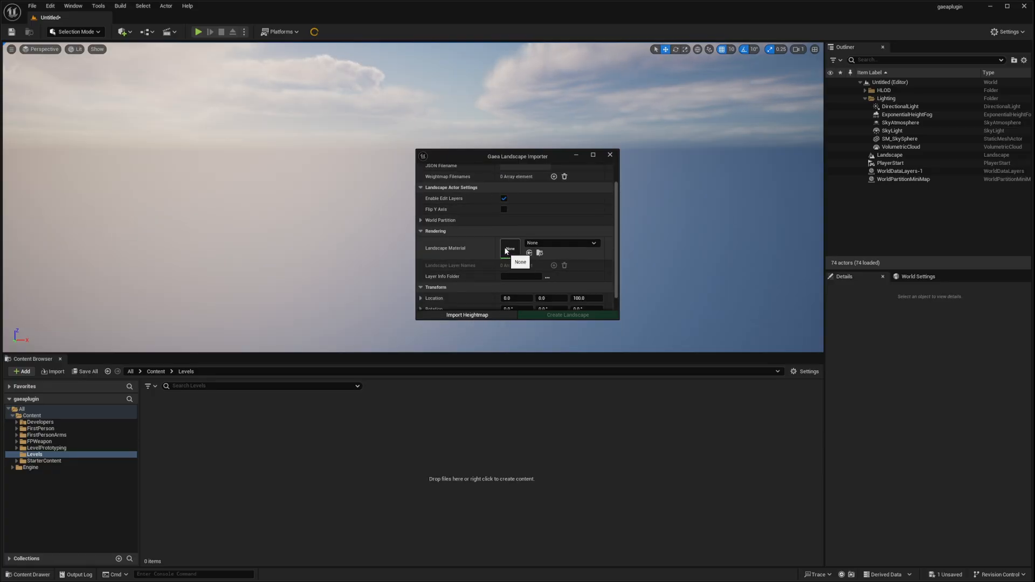
{"action": "scroll", "coordinate": [506, 251], "scroll_direction": "up", "scroll_amount": 1}
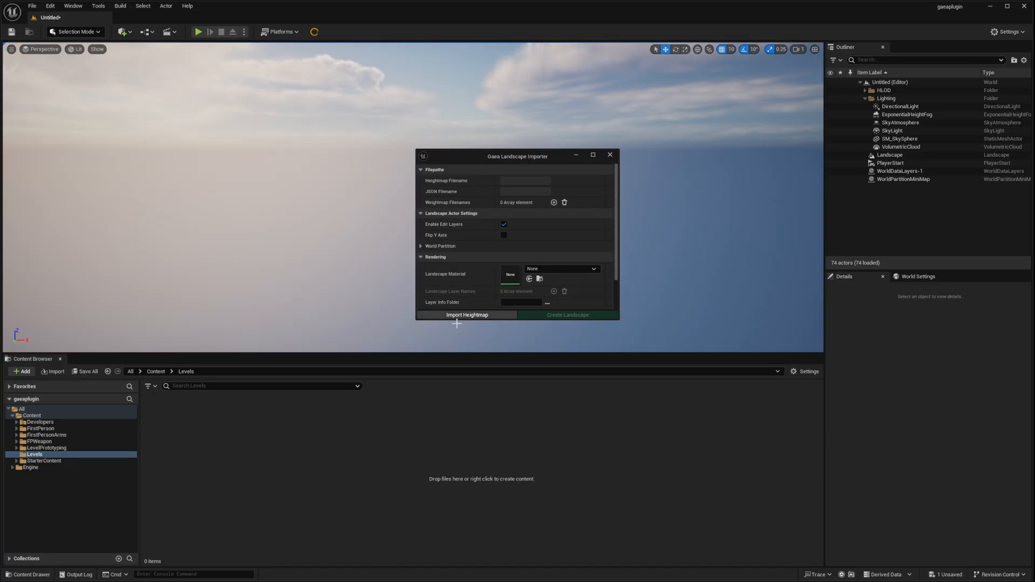
Step: Import the H_Mountain_Out.png heightmap from F:\udemy courses\temp into the Gaea Landscape Importer
{"action": "left_click", "coordinate": [485, 316]}
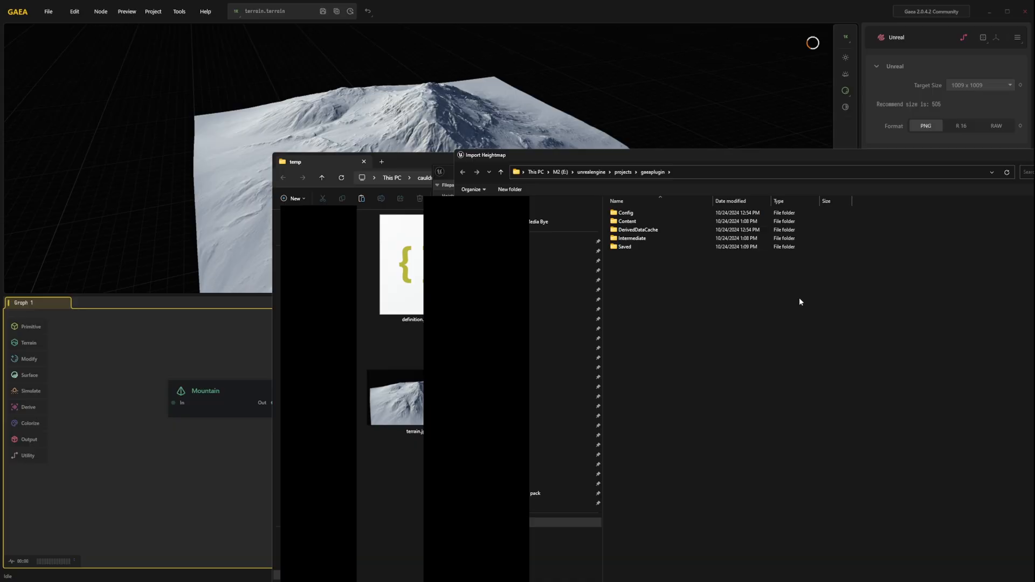
{"action": "key", "text": "ctrl+v"}
{"action": "key", "text": "Return"}
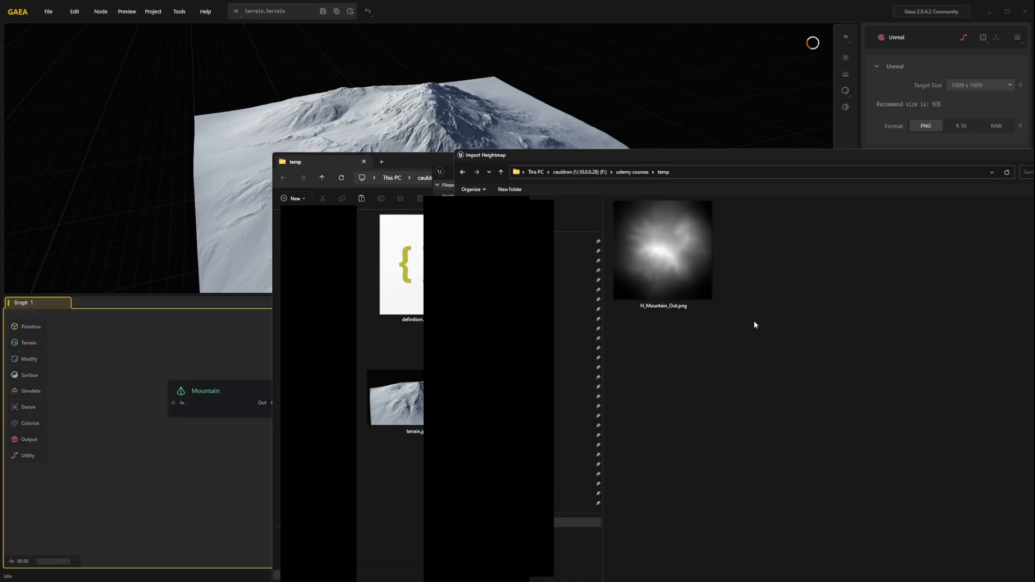
{"action": "left_click", "coordinate": [672, 261]}
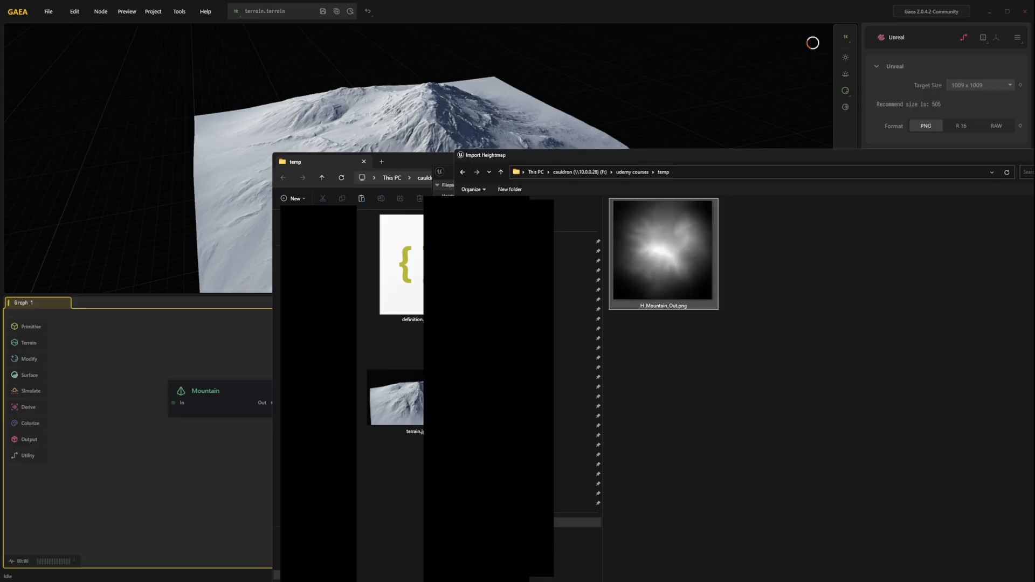
{"action": "key", "text": "Return"}
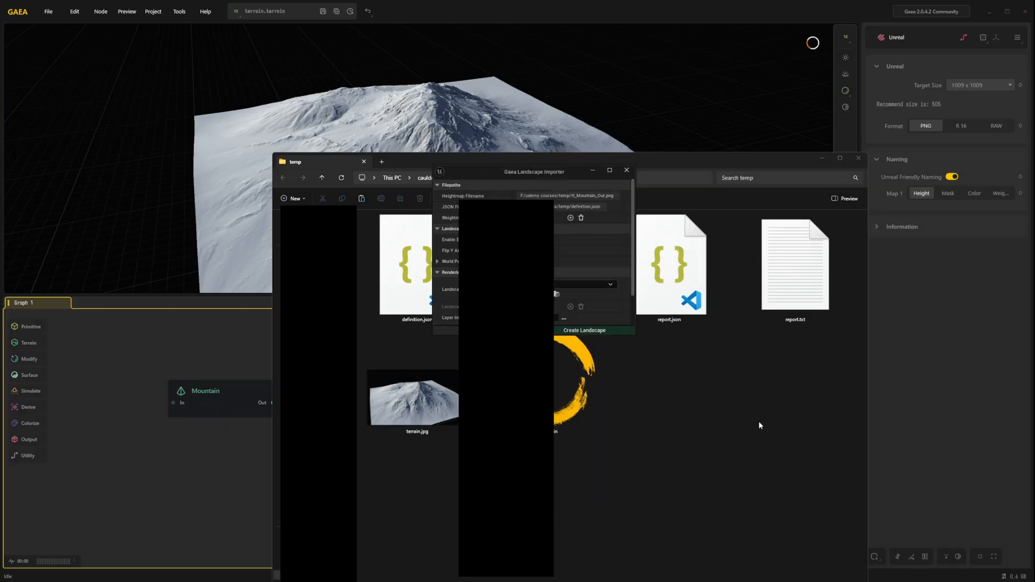
Step: Create the landscape from the imported heightmap in the Gaea Landscape Importer, keeping World Partition enabled with a grid size of 2
{"action": "scroll", "coordinate": [537, 231], "scroll_direction": "down", "scroll_amount": 2}
{"action": "scroll", "coordinate": [501, 239], "scroll_direction": "down", "scroll_amount": 1}
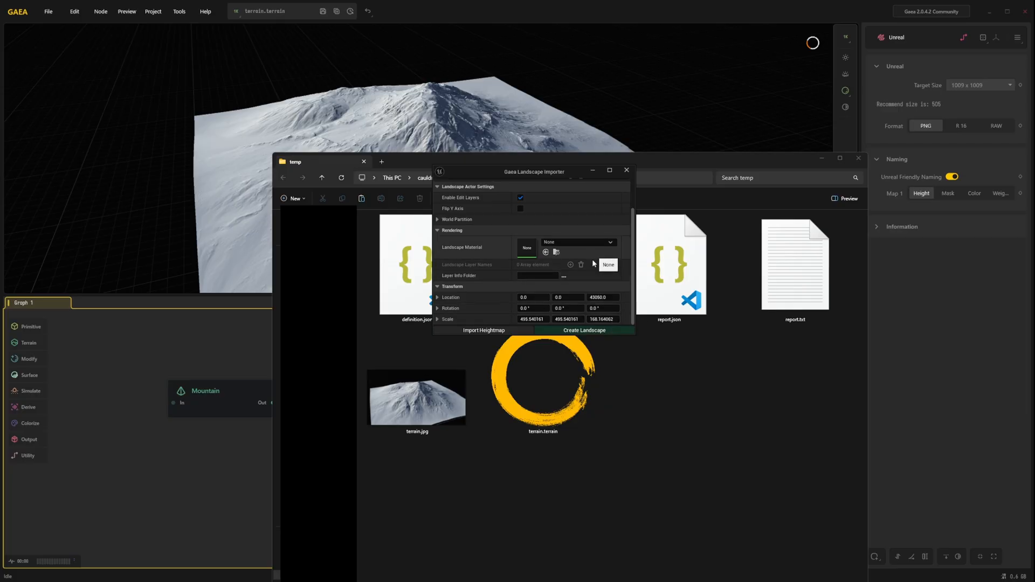
{"action": "scroll", "coordinate": [610, 269], "scroll_direction": "up", "scroll_amount": 2}
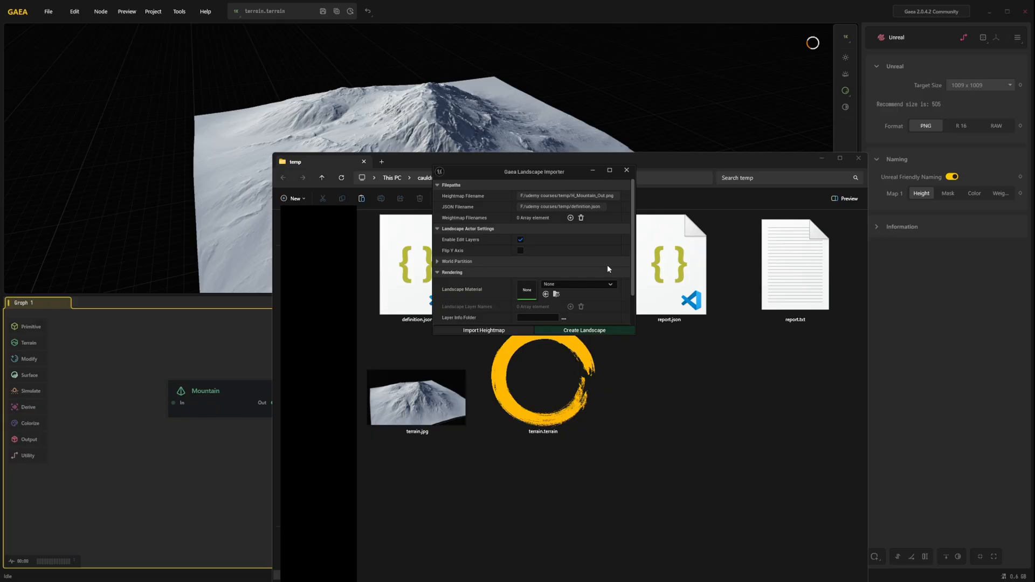
{"action": "left_click", "coordinate": [607, 265]}
{"action": "scroll", "coordinate": [607, 265], "scroll_direction": "down", "scroll_amount": 2}
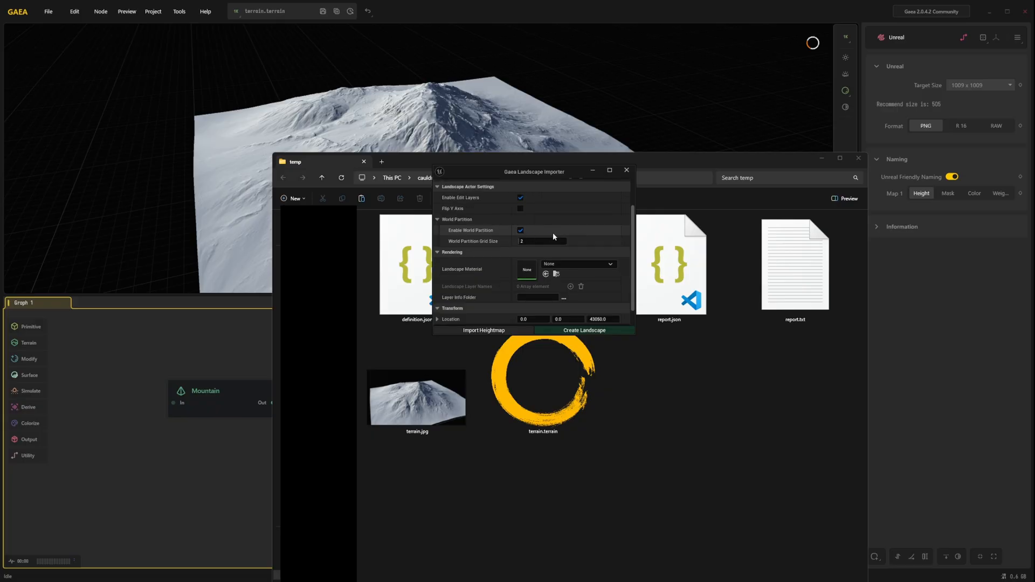
{"action": "left_click", "coordinate": [578, 330]}
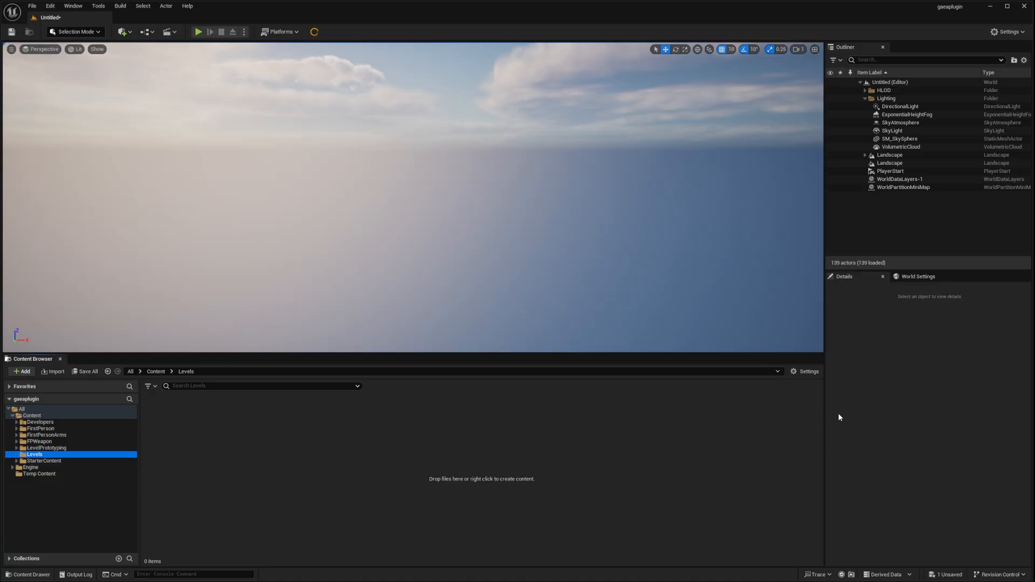
Step: Examine the new Landscape actor's streaming proxies and details, and compare them with the level's original Landscape actor
{"action": "left_click", "coordinate": [916, 156]}
{"action": "left_click", "coordinate": [865, 155]}
{"action": "scroll", "coordinate": [943, 171], "scroll_direction": "down", "scroll_amount": 9}
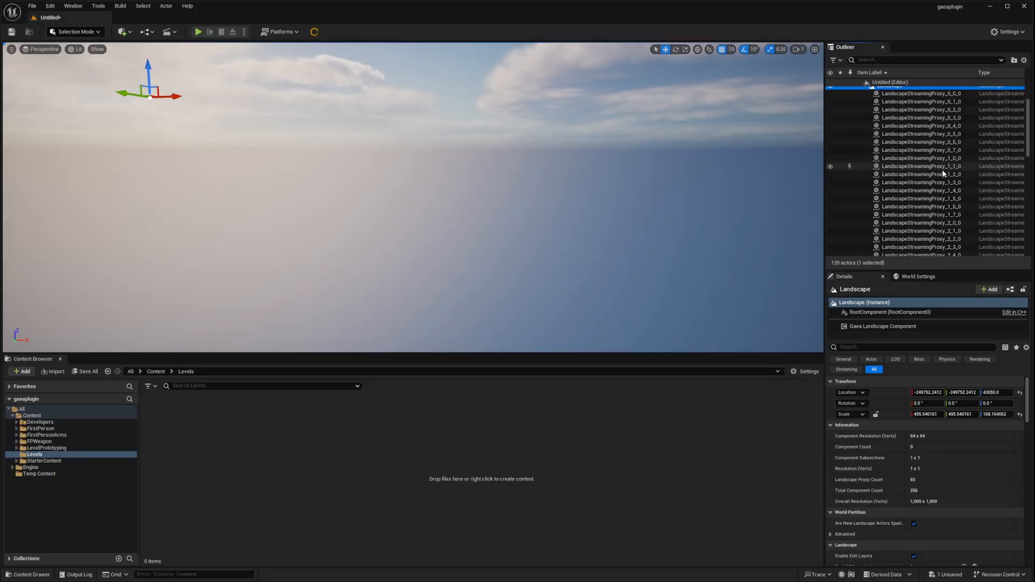
{"action": "scroll", "coordinate": [941, 192], "scroll_direction": "up", "scroll_amount": 10}
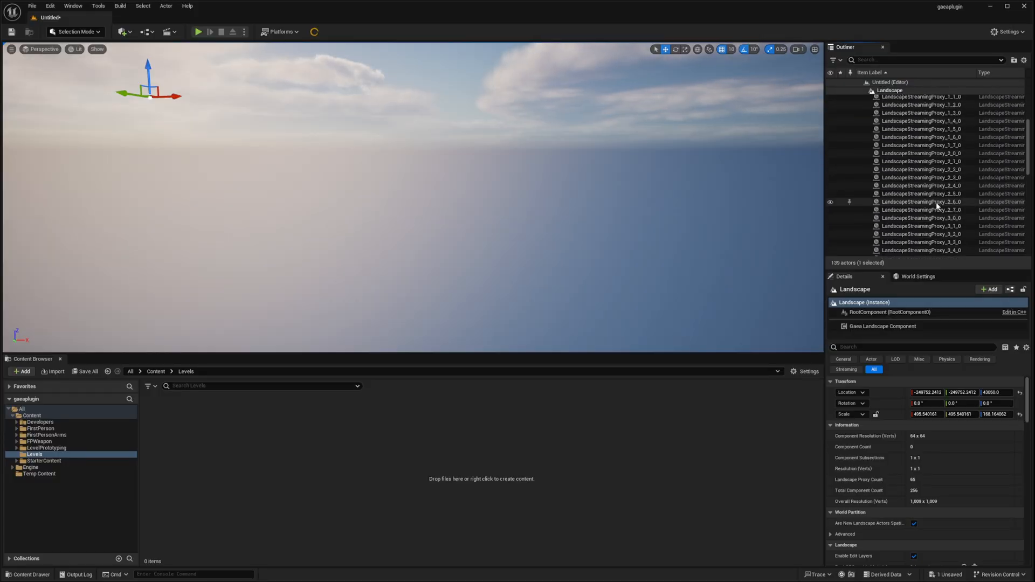
{"action": "left_click", "coordinate": [865, 156]}
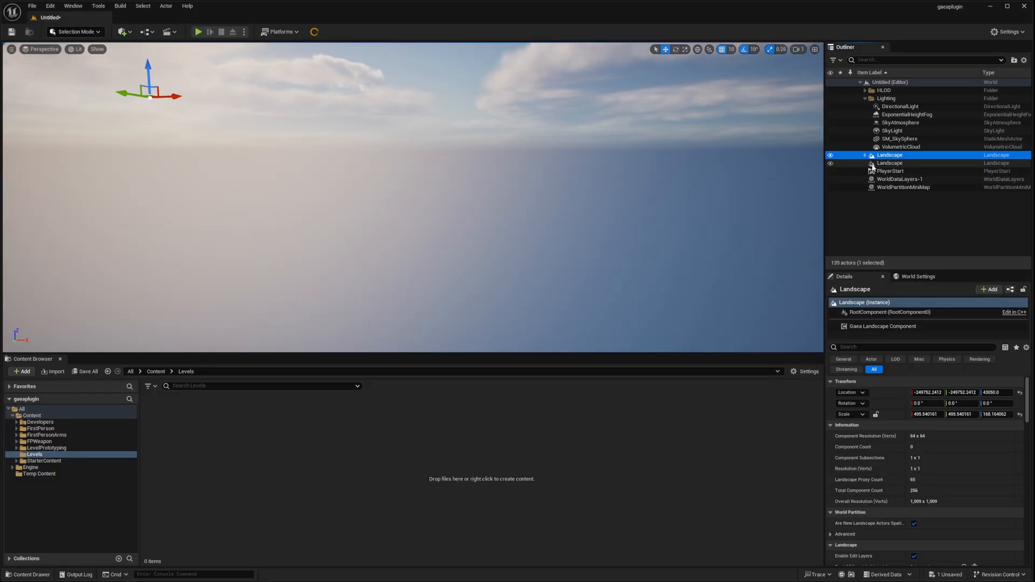
{"action": "left_click", "coordinate": [904, 164]}
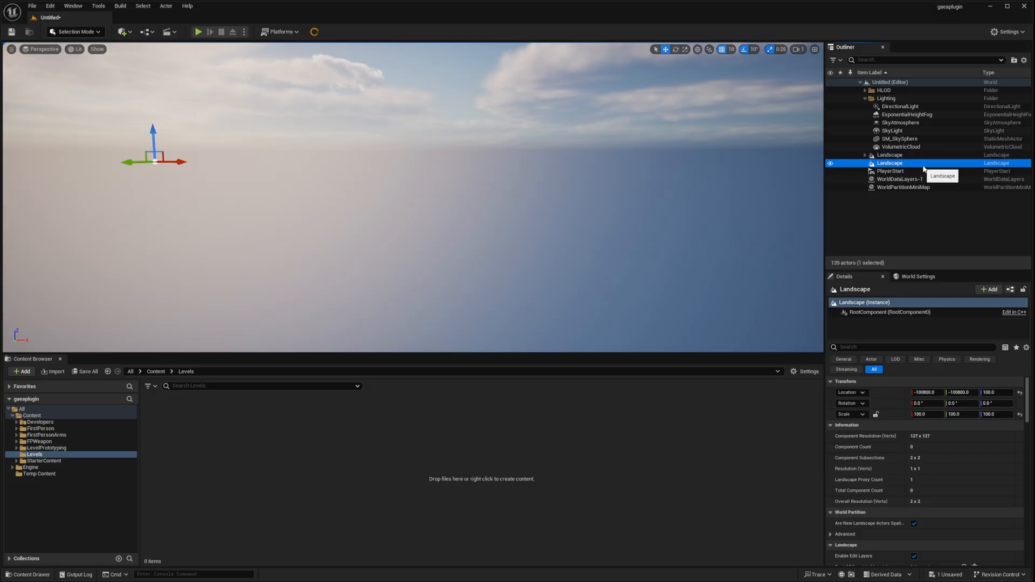
Step: Focus the viewport on the imported Gaea landscape and fly around it to examine the mountain from afar and up close
{"action": "double_click", "coordinate": [890, 155]}
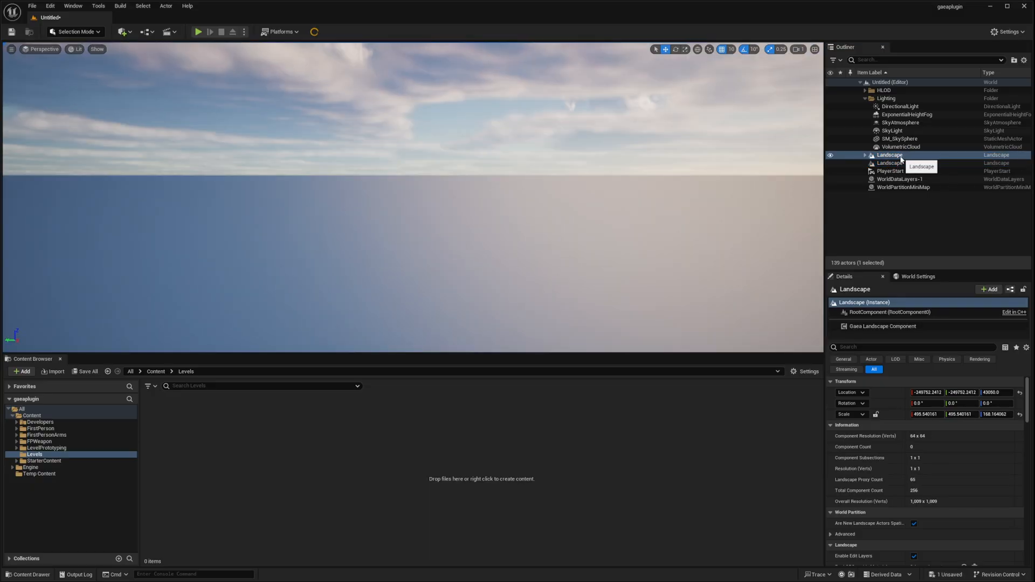
{"action": "double_click", "coordinate": [900, 160]}
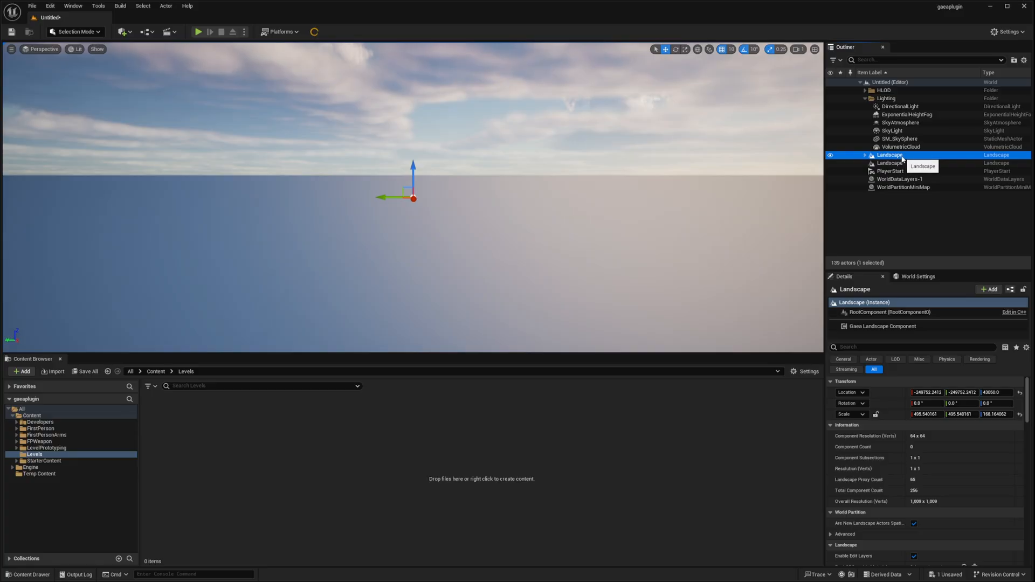
{"action": "right_click_drag", "start_coordinate": [370, 192], "coordinate": [194, 195]}
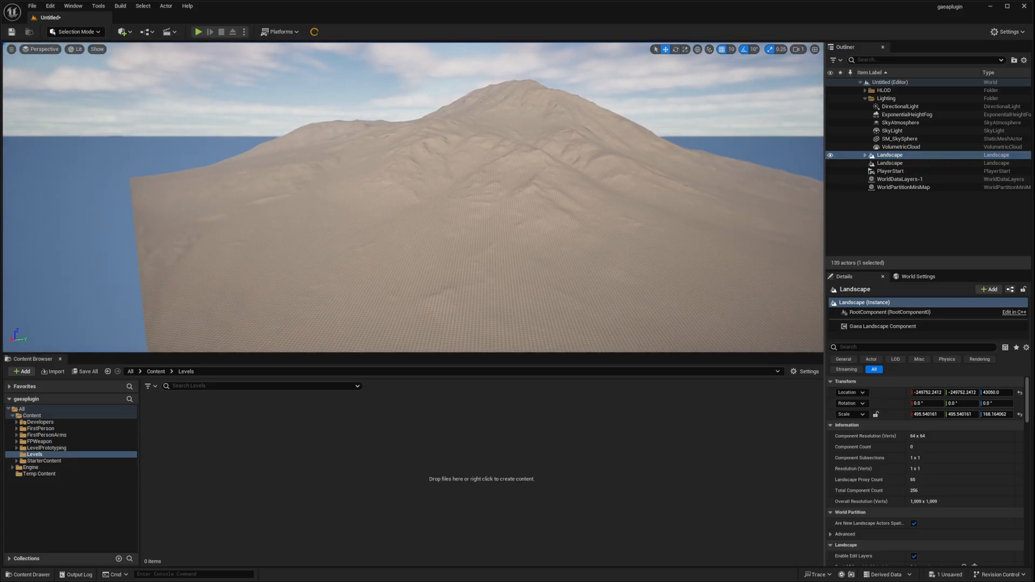
{"action": "right_click_drag", "start_coordinate": [423, 186], "coordinate": [323, 205]}
{"action": "scroll", "coordinate": [423, 186], "scroll_direction": "up", "scroll_amount": 5}
{"action": "key", "text": "w"}
{"action": "scroll", "coordinate": [422, 186], "scroll_direction": "up", "scroll_amount": 4}
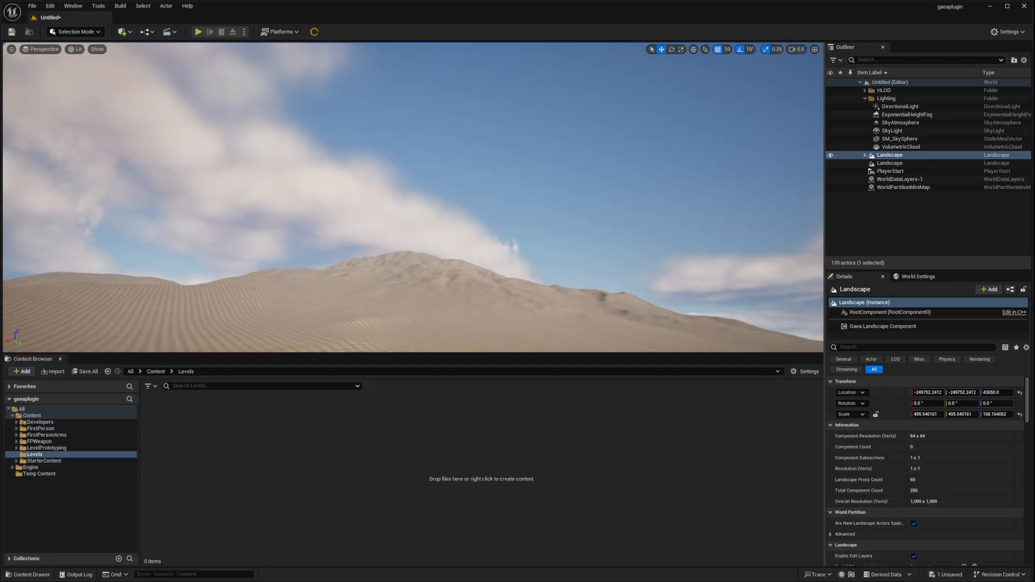
{"action": "key", "text": "w"}
{"action": "right_click_drag", "start_coordinate": [412, 197], "coordinate": [677, 228]}
{"action": "scroll", "coordinate": [413, 198], "scroll_direction": "up", "scroll_amount": 3}
{"action": "key", "text": "s"}
{"action": "scroll", "coordinate": [412, 197], "scroll_direction": "up", "scroll_amount": 2}
{"action": "key", "text": "a"}
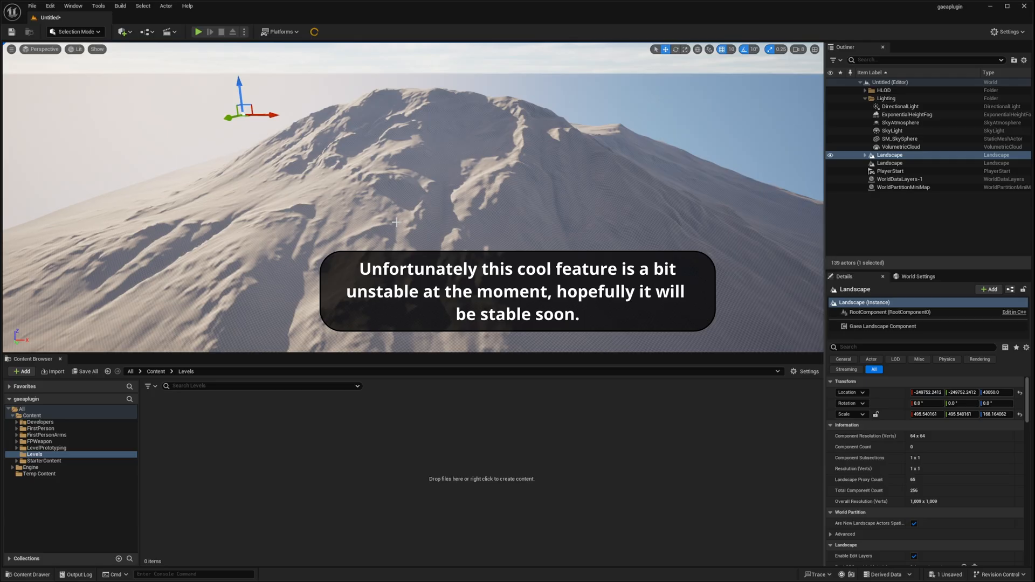
{"action": "scroll", "coordinate": [336, 226], "scroll_direction": "up", "scroll_amount": 5}
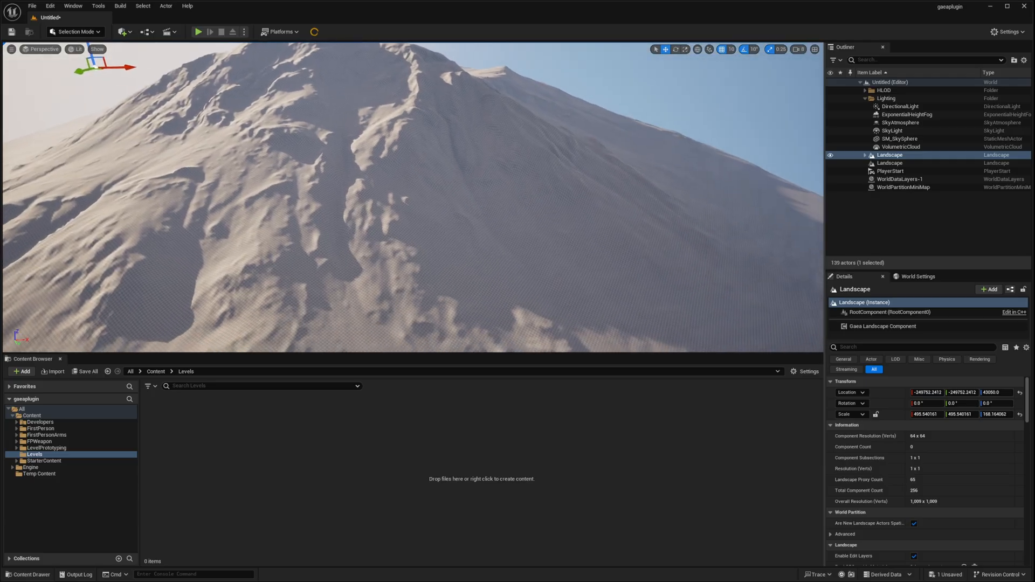
Step: Switch to Gaea and set the Mountain node to the Alpine style with scale 0.48 and height 2.59
{"action": "key", "text": "alt+Tab"}
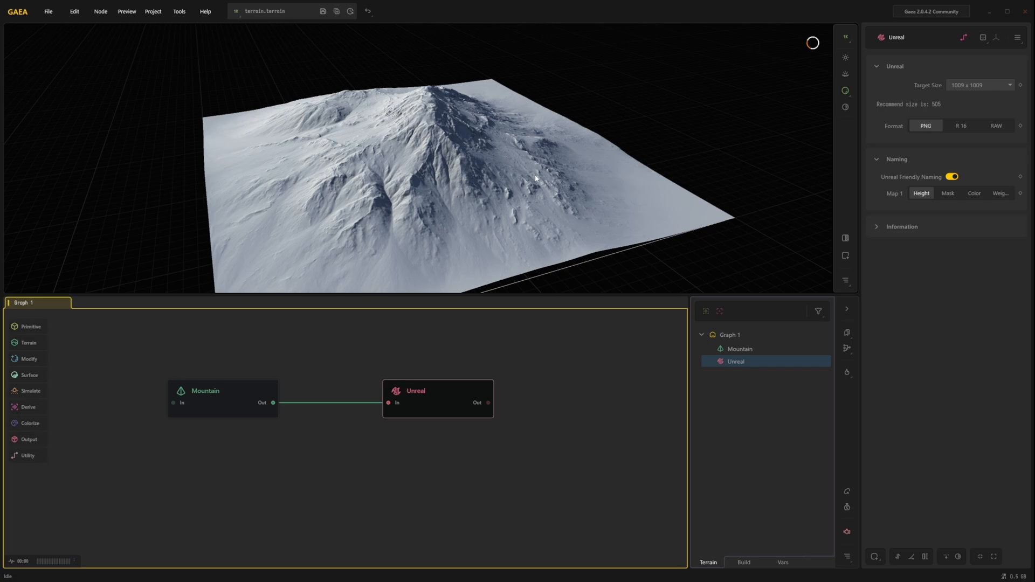
{"action": "left_click", "coordinate": [211, 402]}
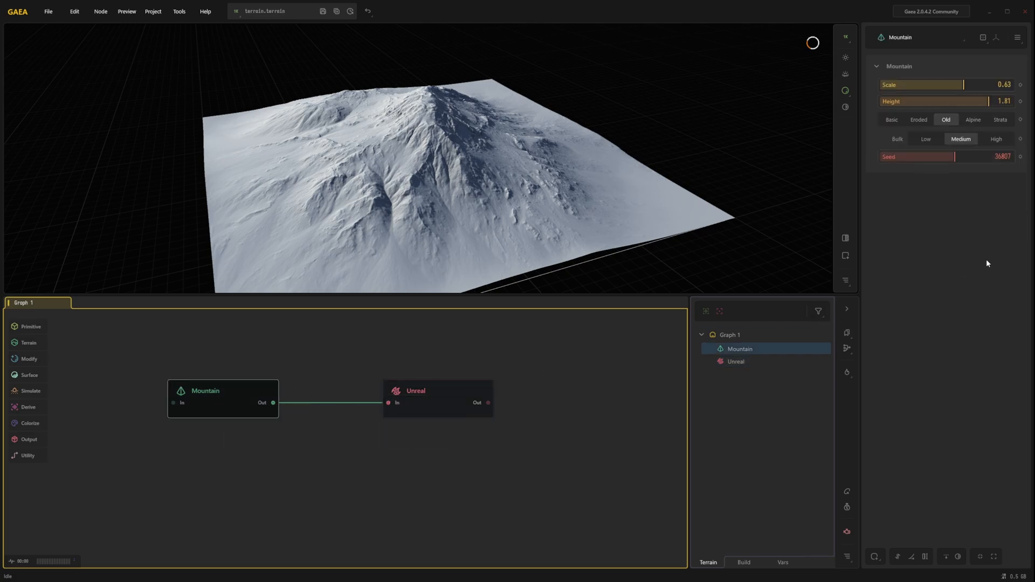
{"action": "left_click", "coordinate": [973, 120]}
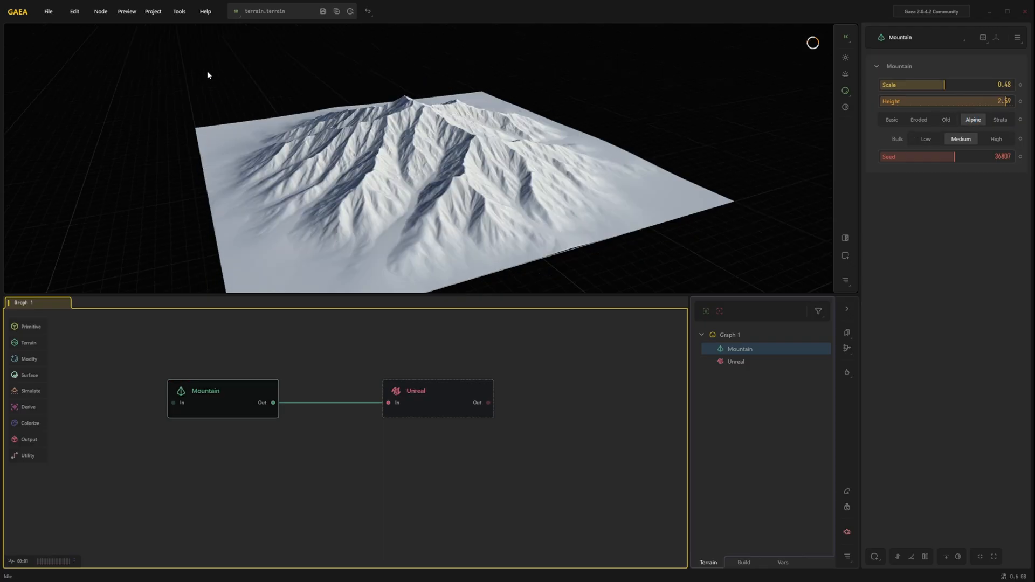
Step: Build and export the modified terrain at 1024 x 1024, with the output folder opening after the build finishes
{"action": "left_click", "coordinate": [156, 12]}
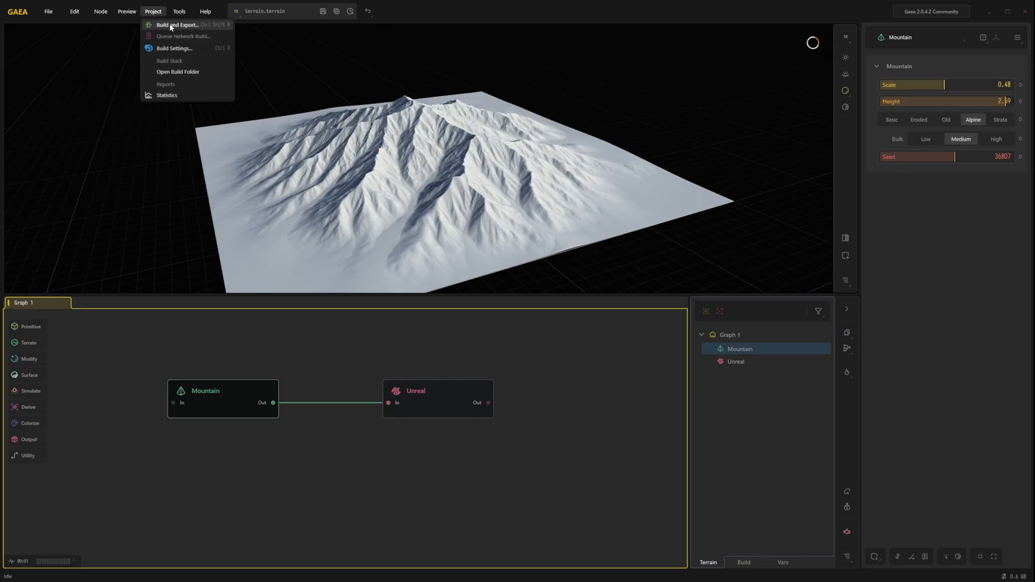
{"action": "left_click", "coordinate": [188, 25]}
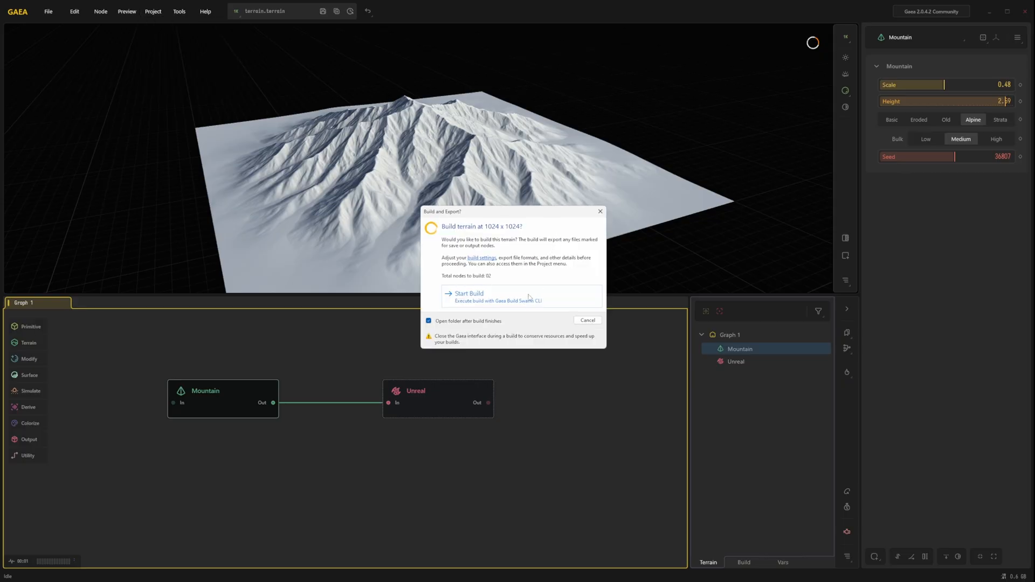
{"action": "left_click", "coordinate": [526, 303]}
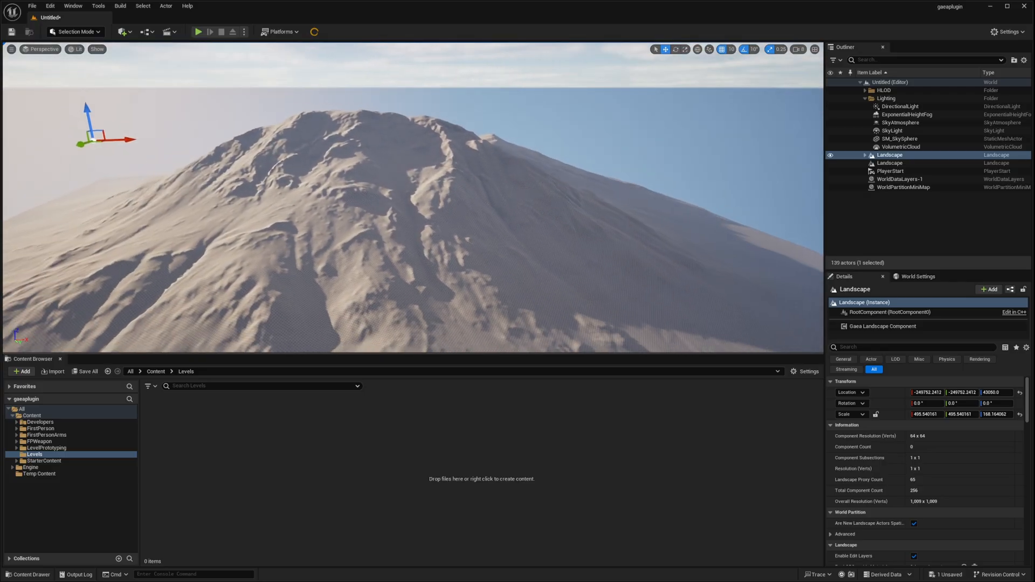
Step: Return to Unreal Engine and refresh the imported Landscape actor through its Gaea landscape actions
{"action": "mouse_move", "coordinate": [549, 211]}
{"action": "right_mouse_down"}
{"action": "mouse_move", "coordinate": [539, 212]}
{"action": "mouse_move", "coordinate": [539, 269]}
{"action": "mouse_move", "coordinate": [549, 212]}
{"action": "right_mouse_up"}
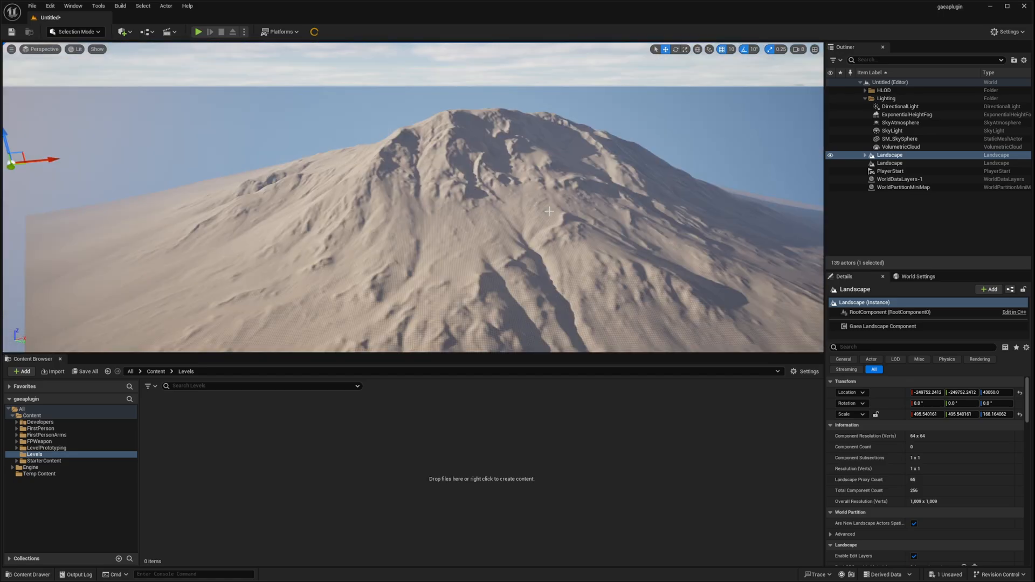
{"action": "right_click", "coordinate": [894, 157]}
{"action": "mouse_move", "coordinate": [932, 185]}
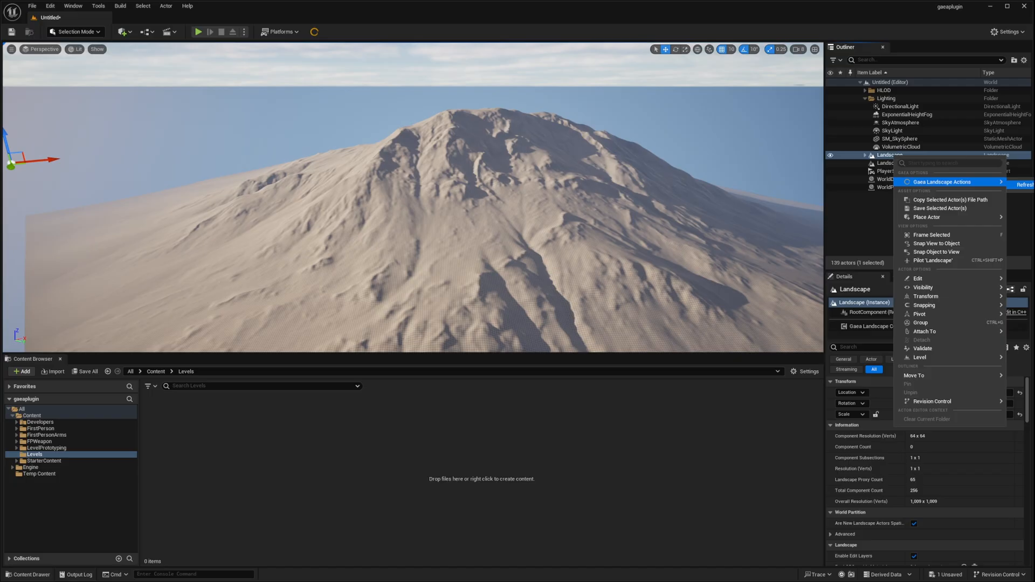
{"action": "left_click", "coordinate": [1025, 184]}
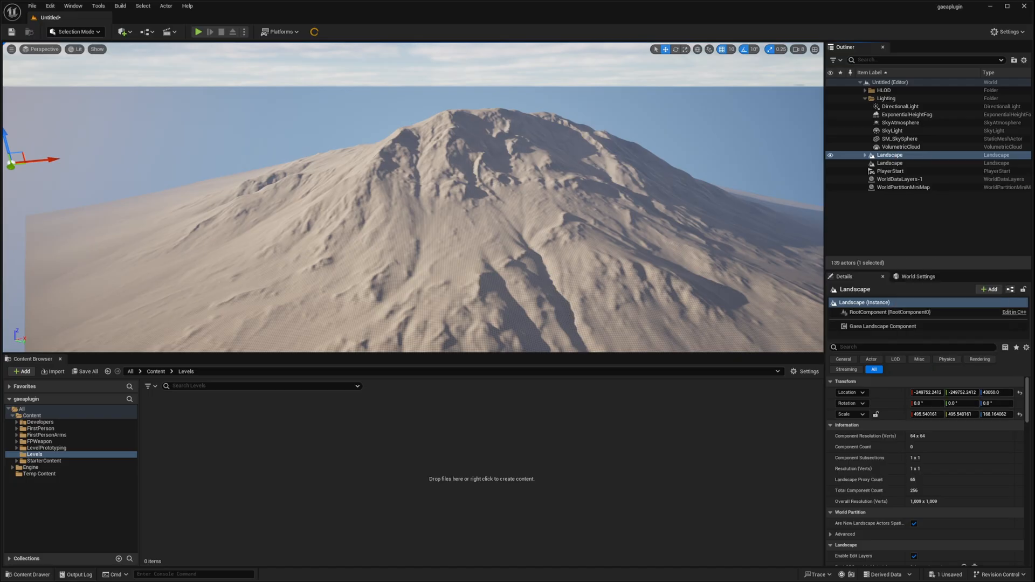